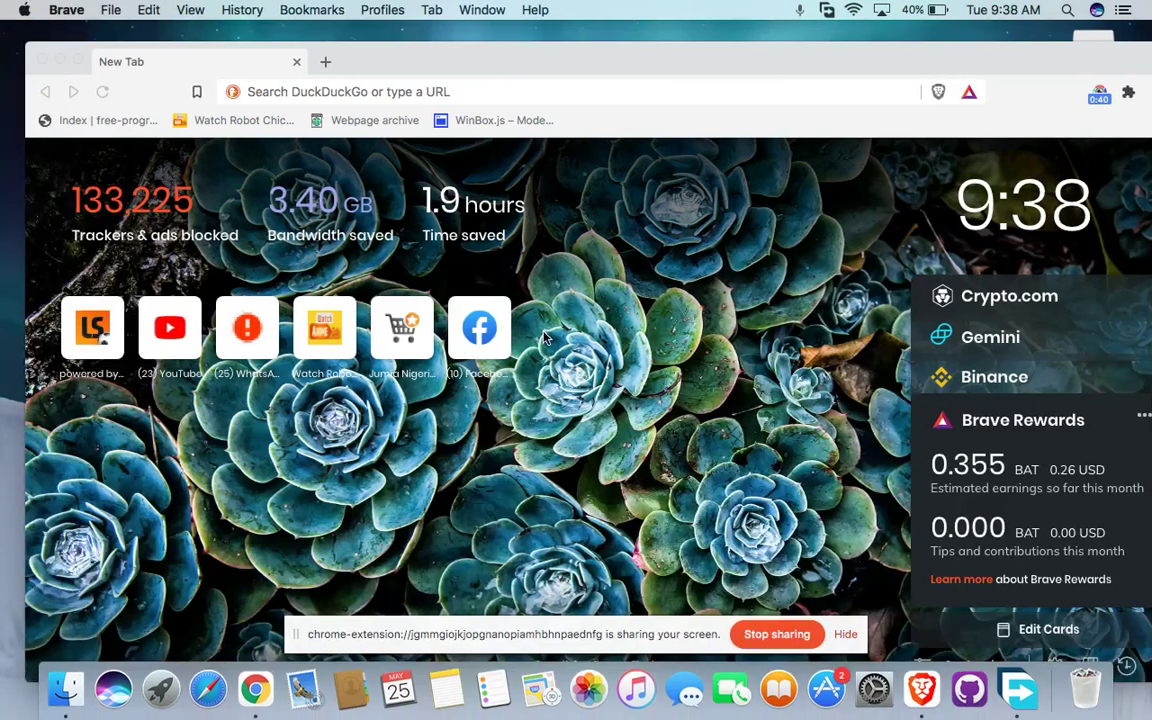
Search the web for 'free remote db'
click(433, 93)
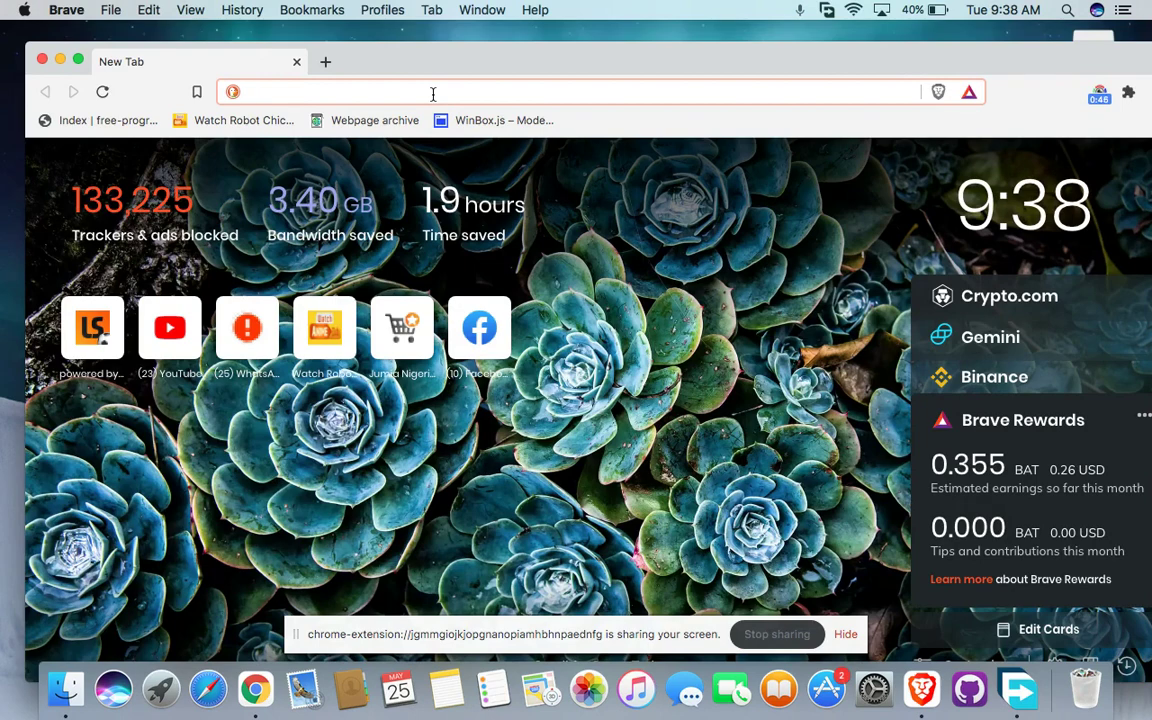
text(free)
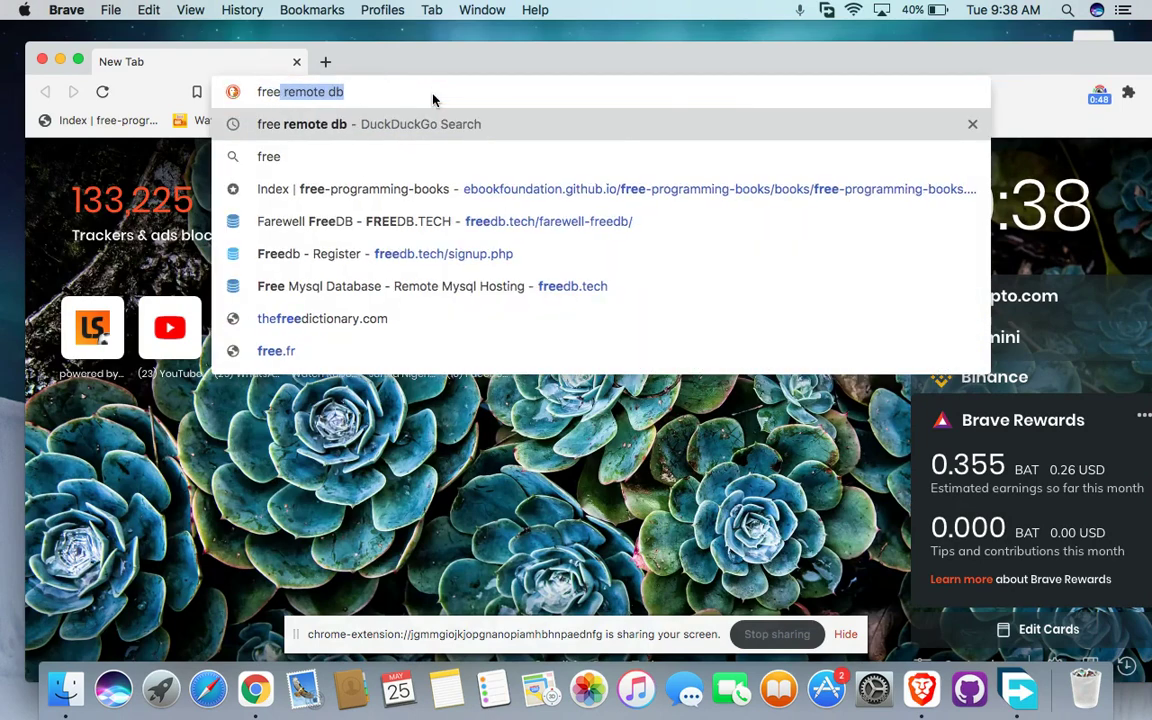
key(Return)
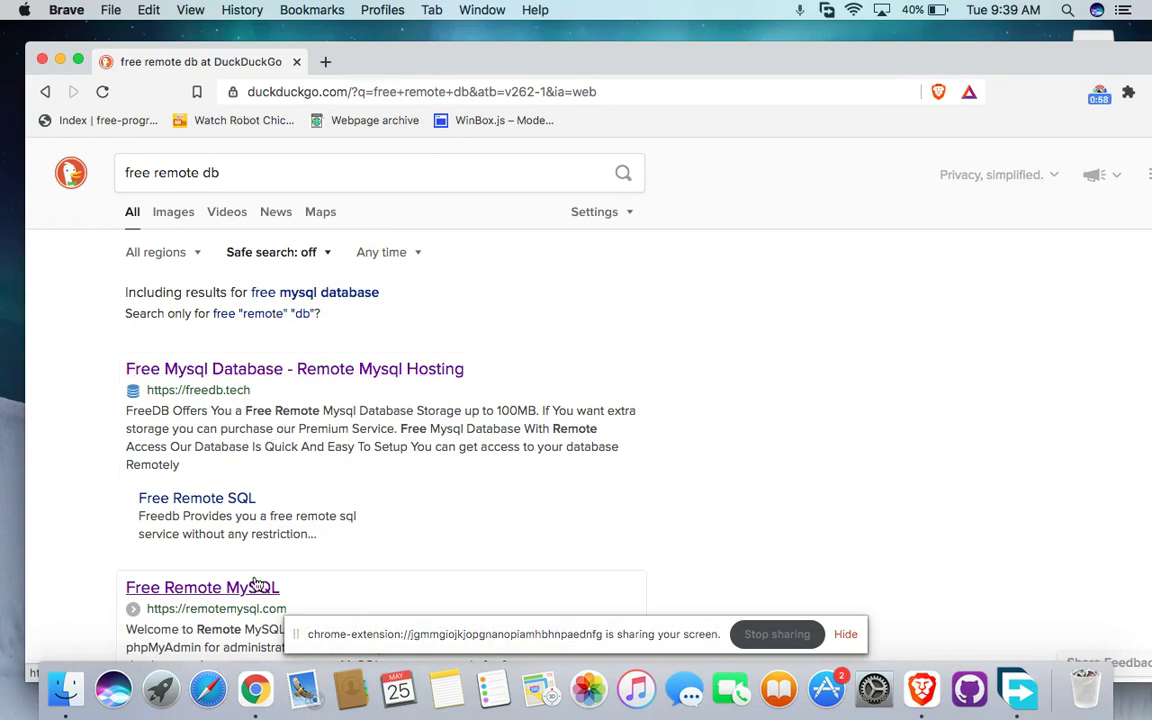
Open the FreeDB.tech result, select its freedb.tech web address, and switch to Chrome
click(303, 368)
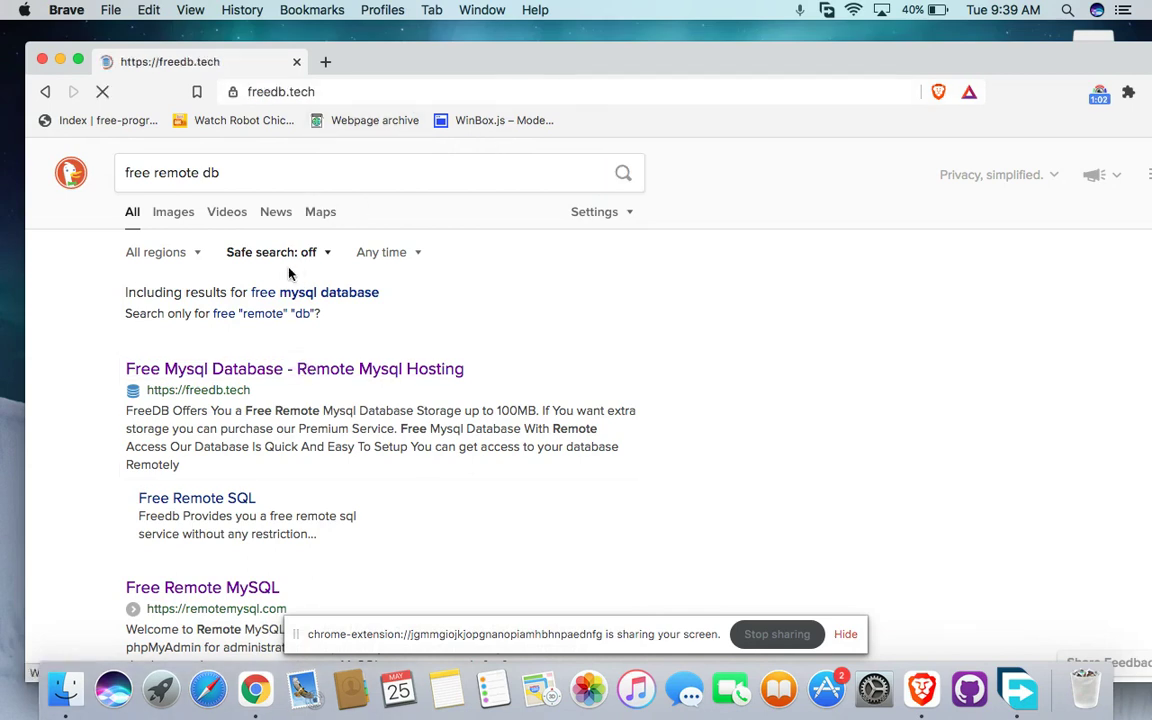
click(337, 97)
key(super+c)
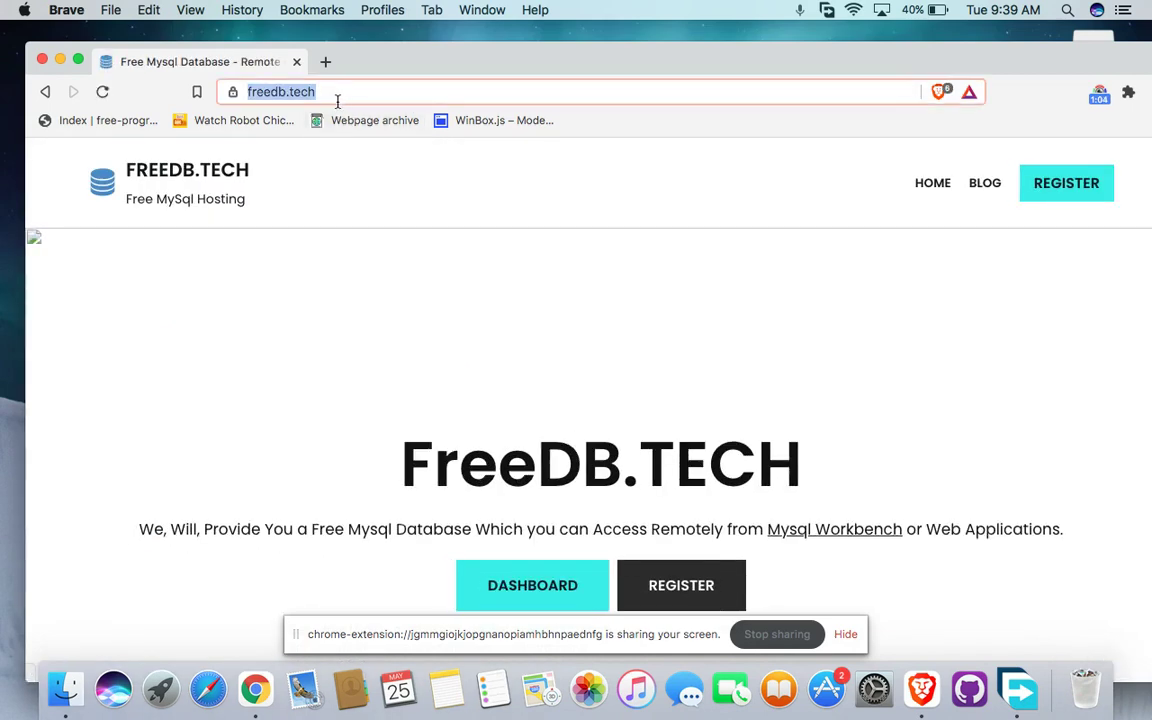
click(255, 688)
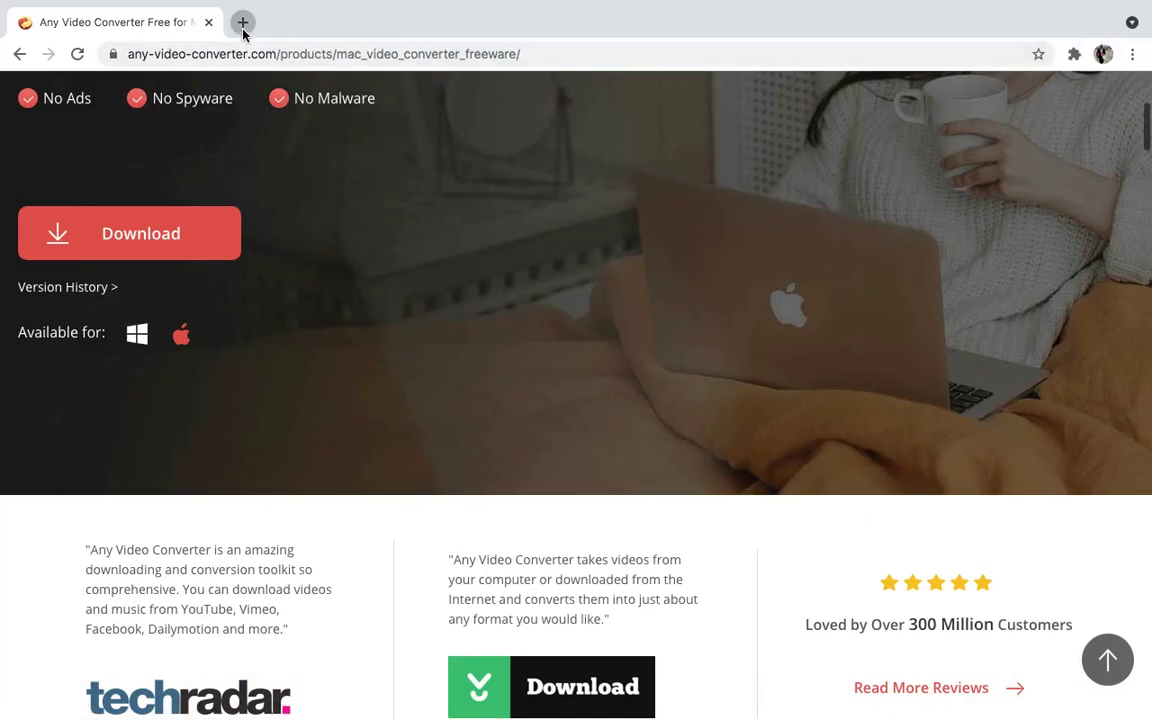
click(243, 22)
click(209, 22)
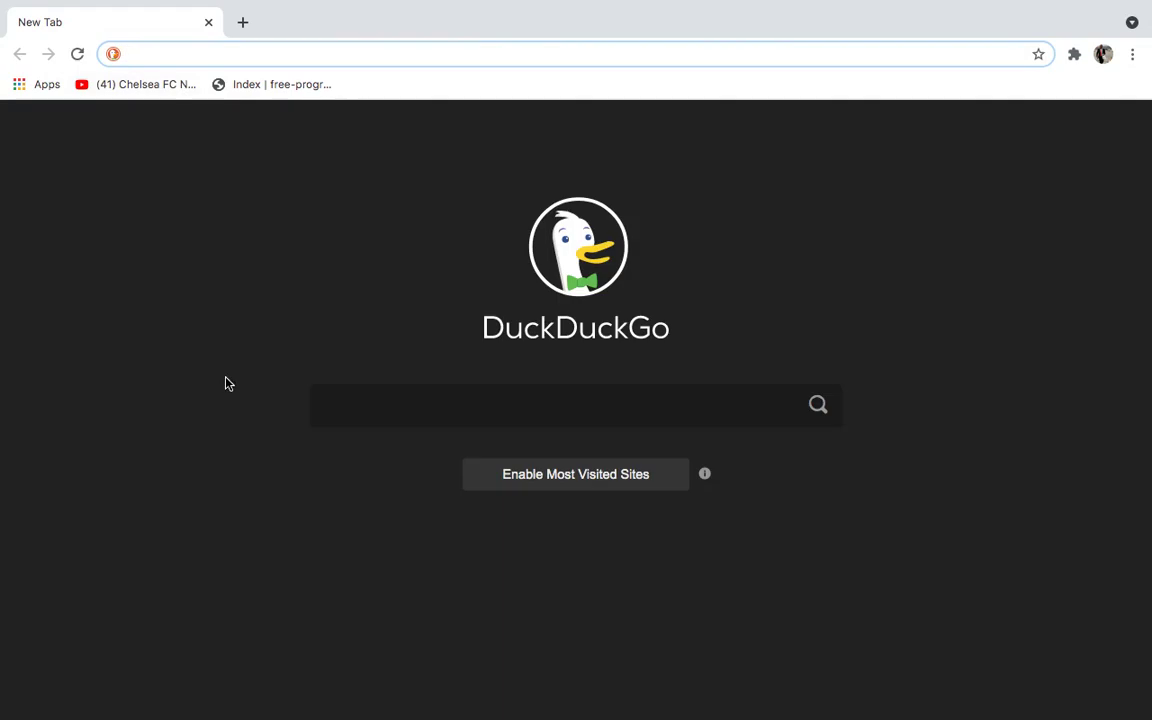
key(super+v)
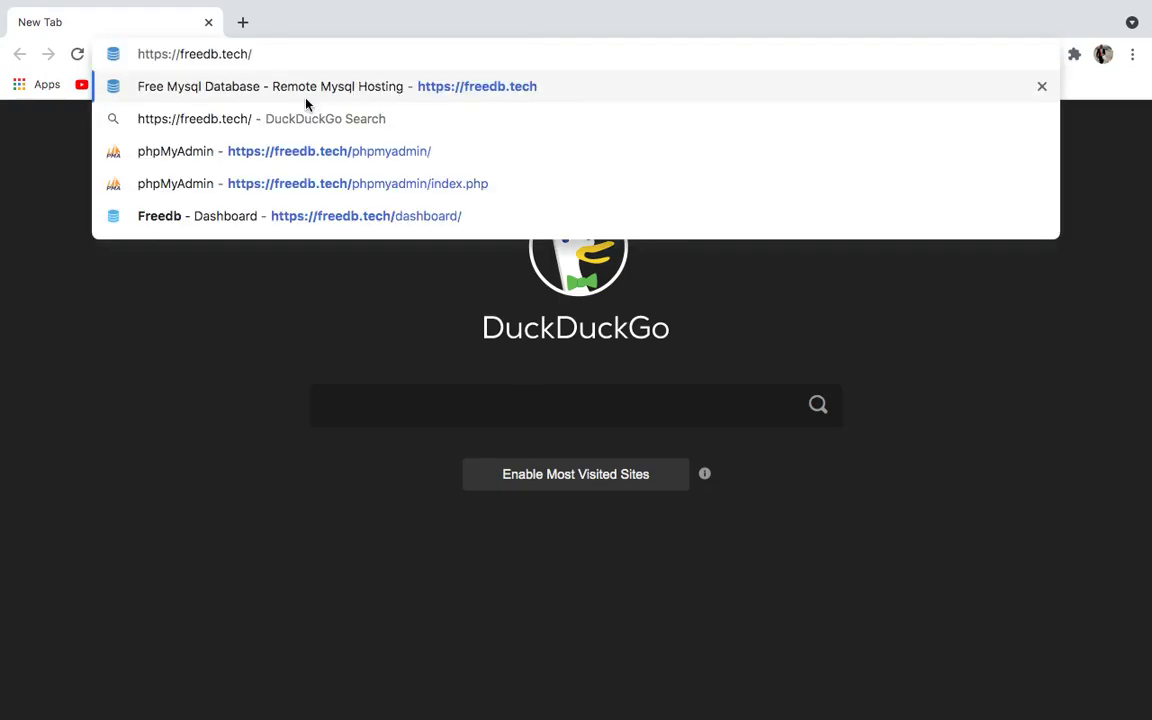
key(Return)
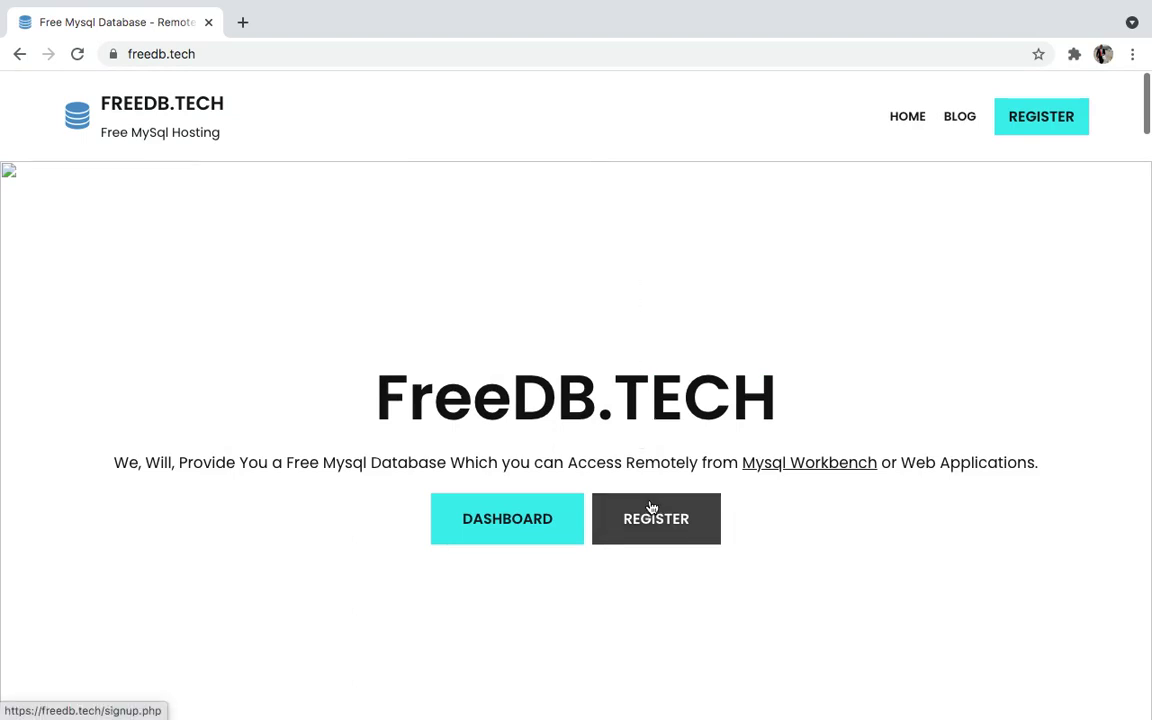
click(658, 522)
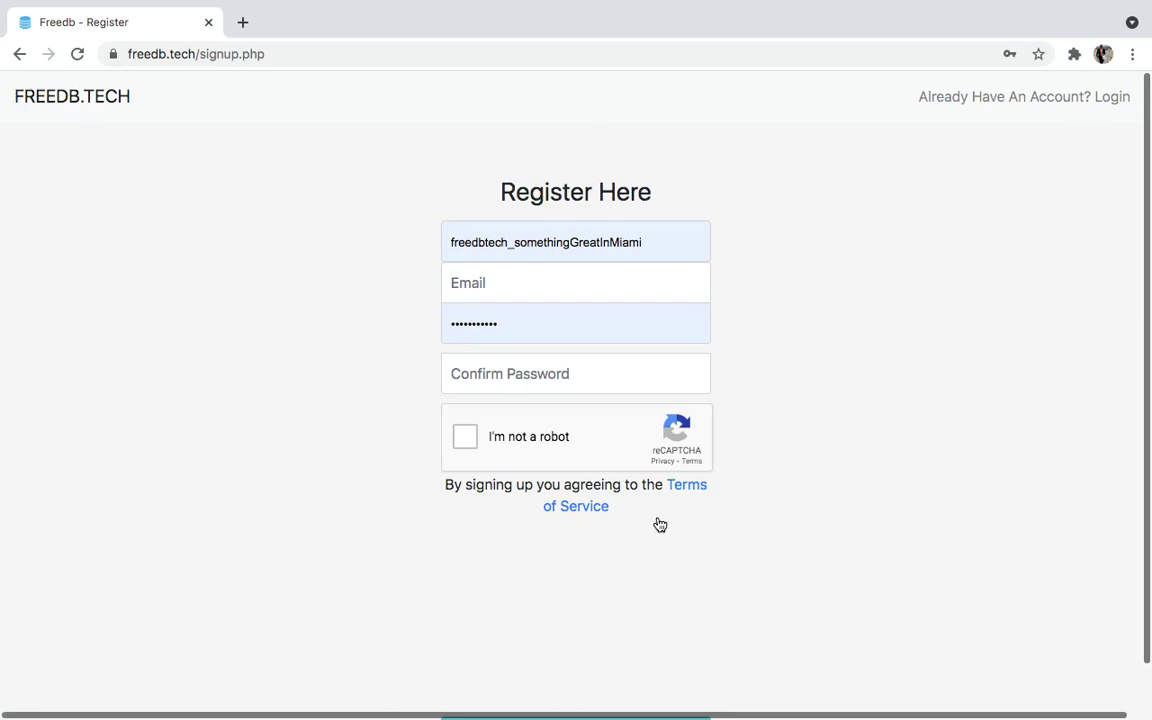
Fill the e-mail from a saved suggestion and replace the prefilled username with a new one
click(475, 288)
text(l)
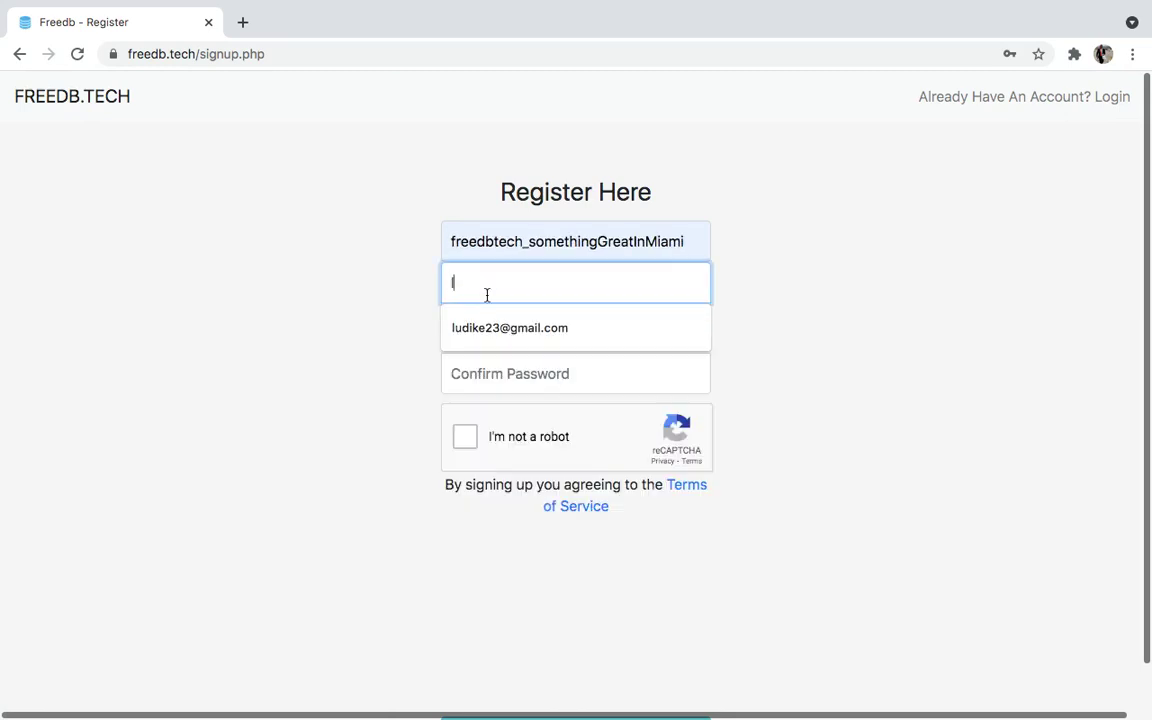
click(532, 332)
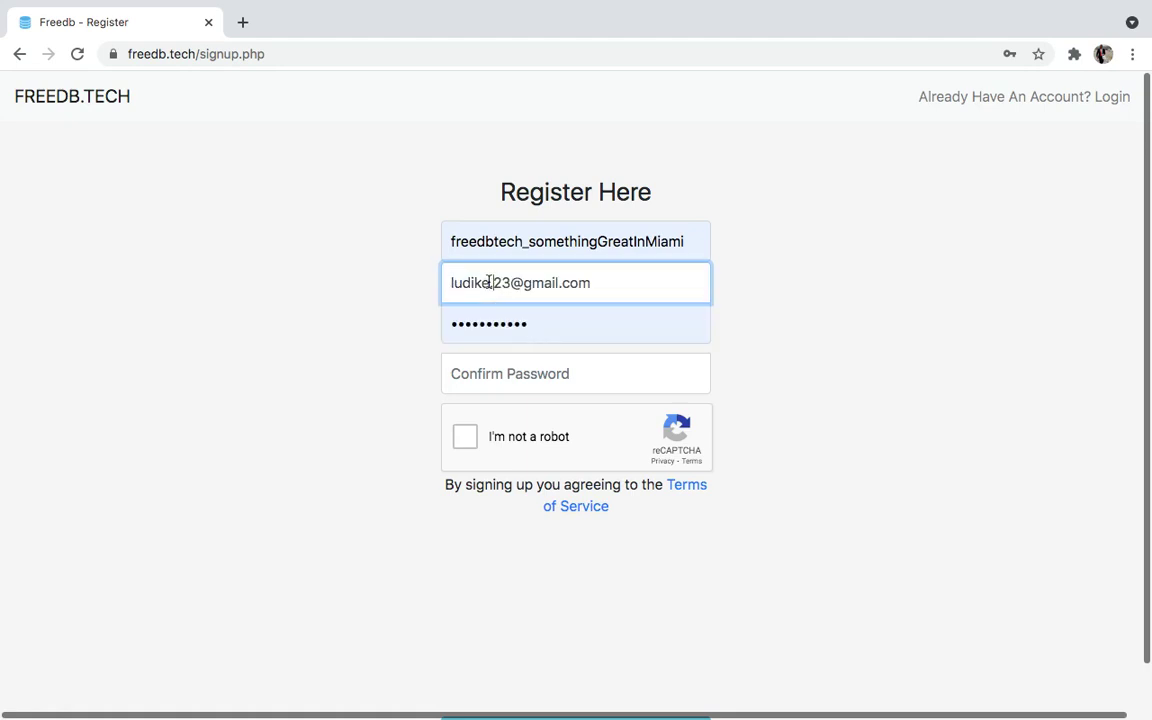
click(686, 238)
drag(686, 238, 432, 235)
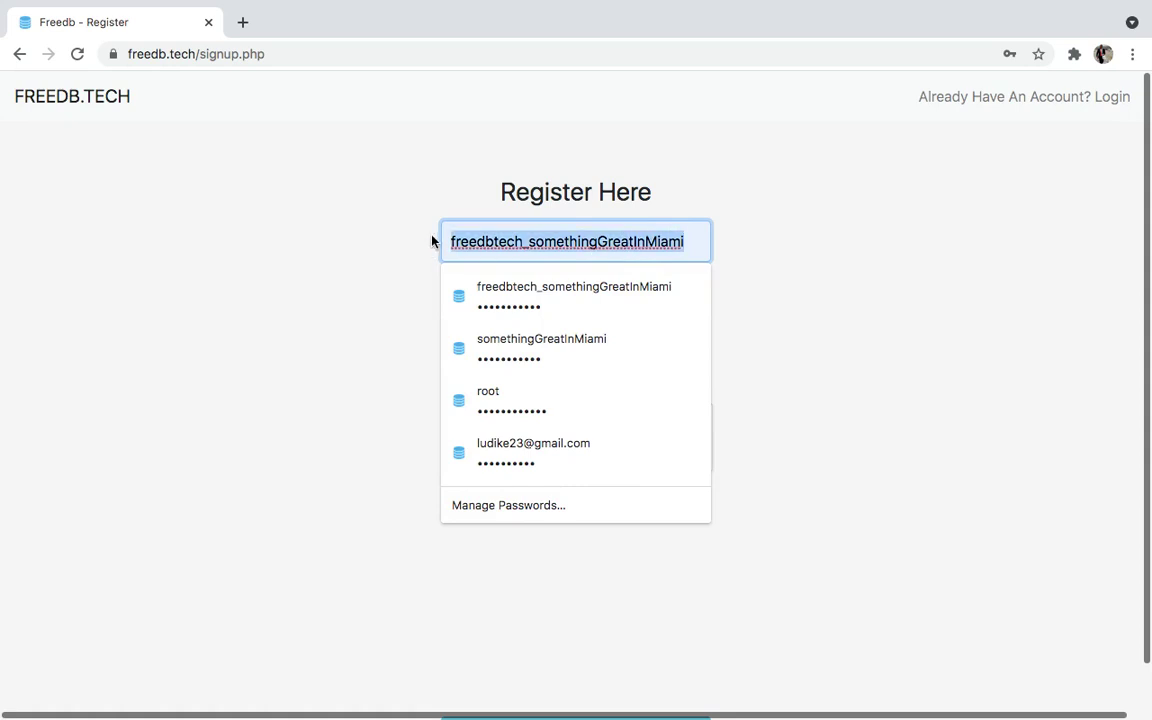
text(ludike23)
key(Escape)
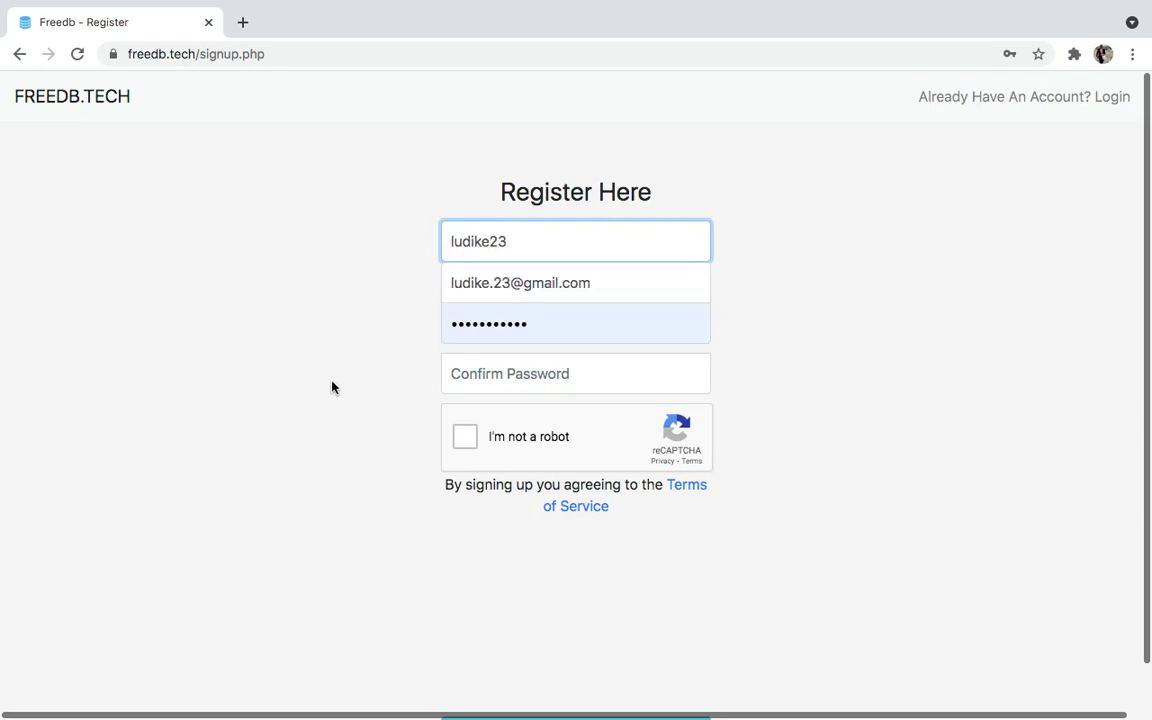
Enter the password confirmation, correcting one mistyped character
click(521, 368)
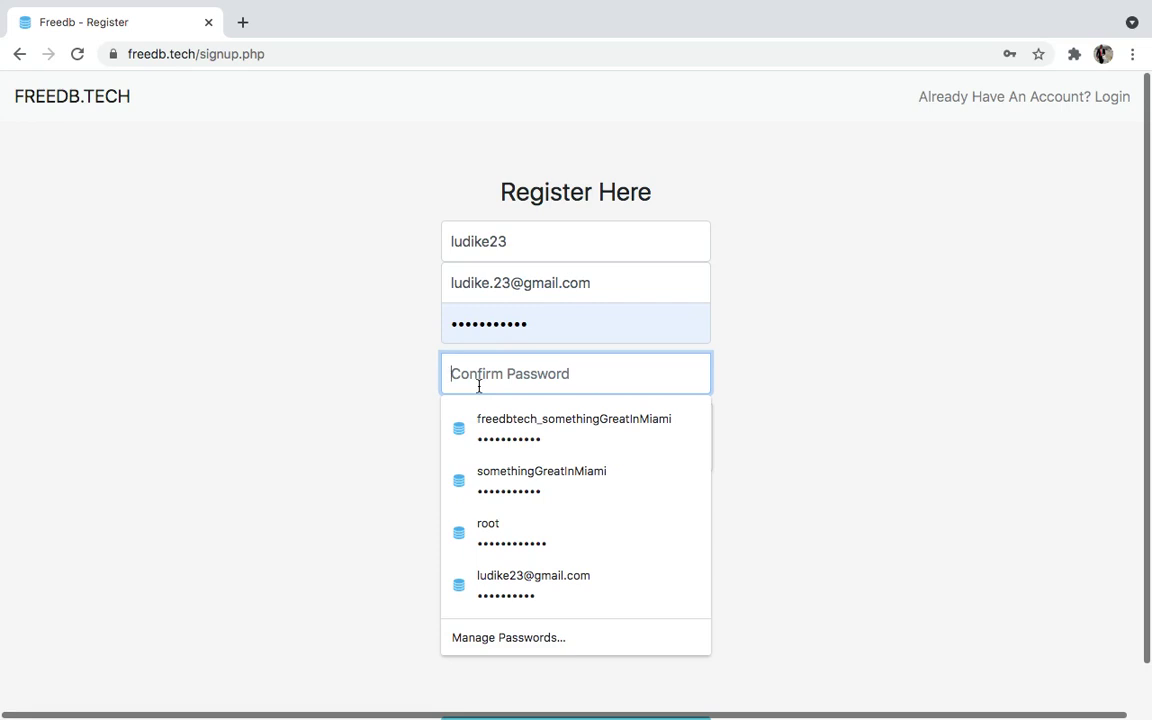
text(•••)
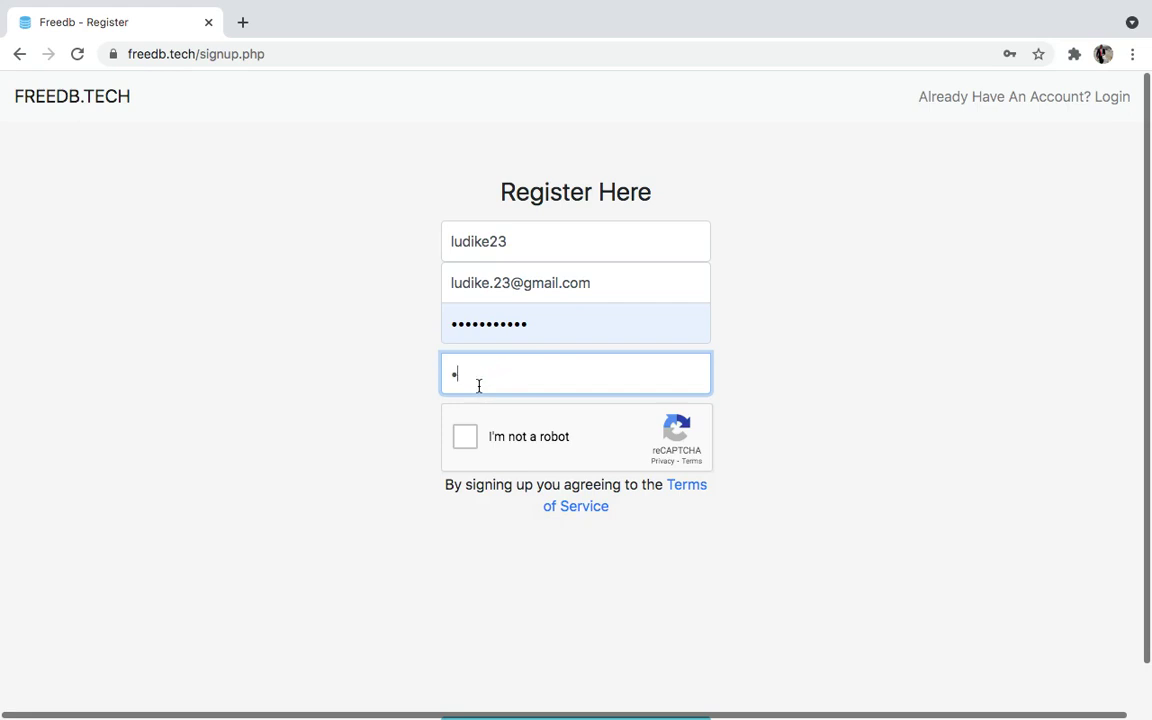
key(BackSpace)
text(••)
Pass the reCAPTCHA by selecting the three motorcycle tiles and verifying
click(482, 441)
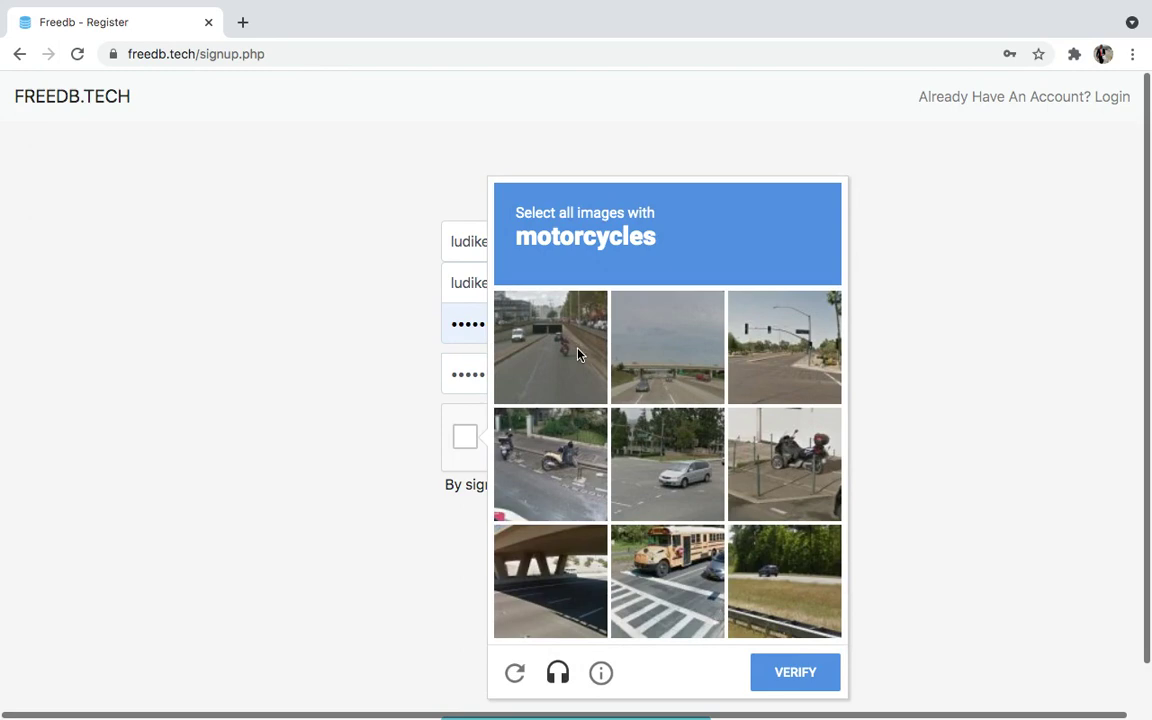
click(577, 354)
click(565, 462)
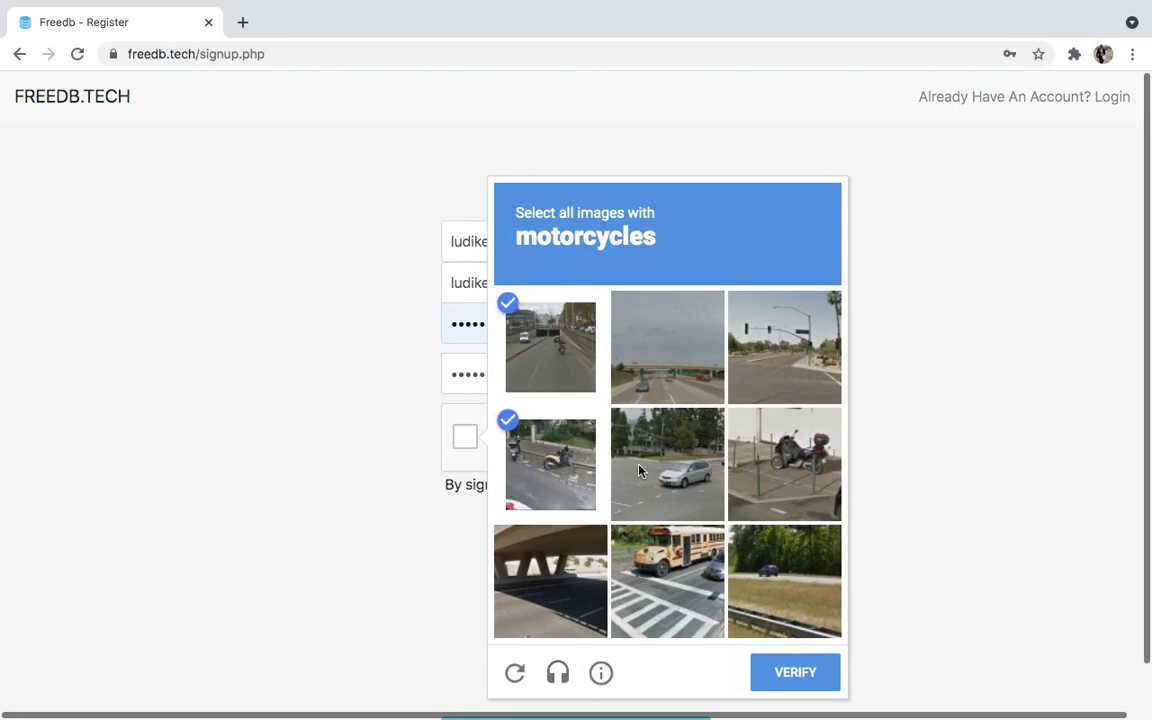
click(759, 466)
click(795, 677)
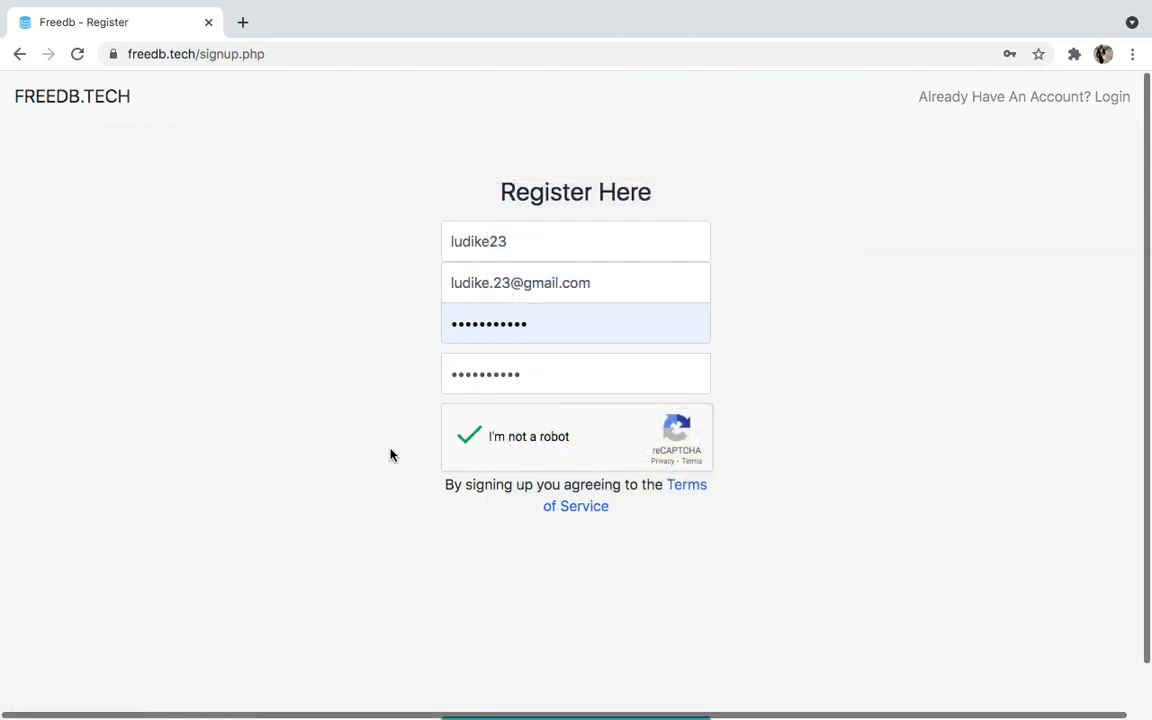
scroll(422, 462, down, 1)
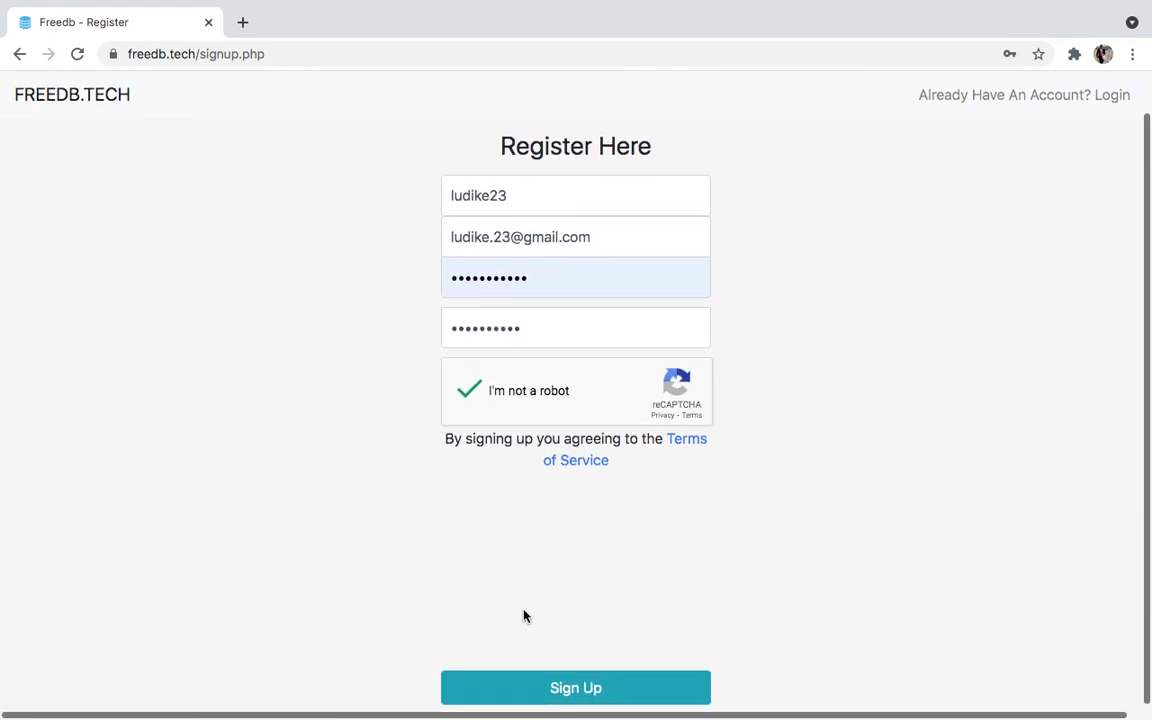
Submit the form, then retype the password and its confirmation after the mismatch error
click(555, 689)
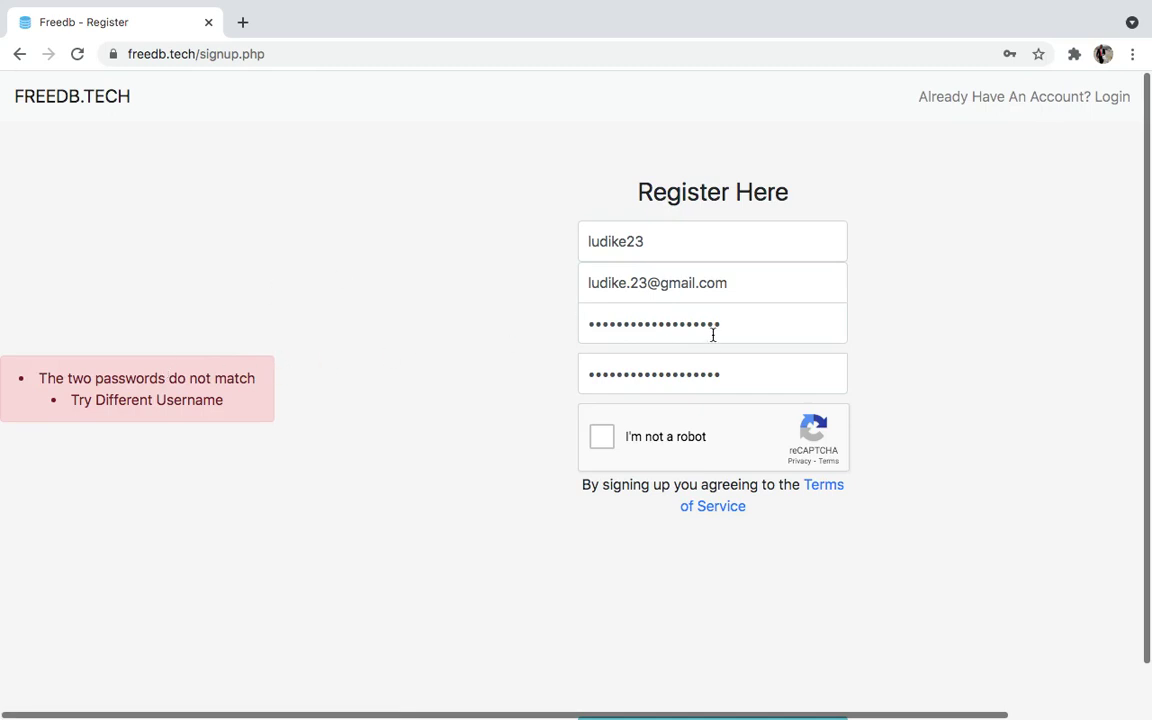
click(743, 324)
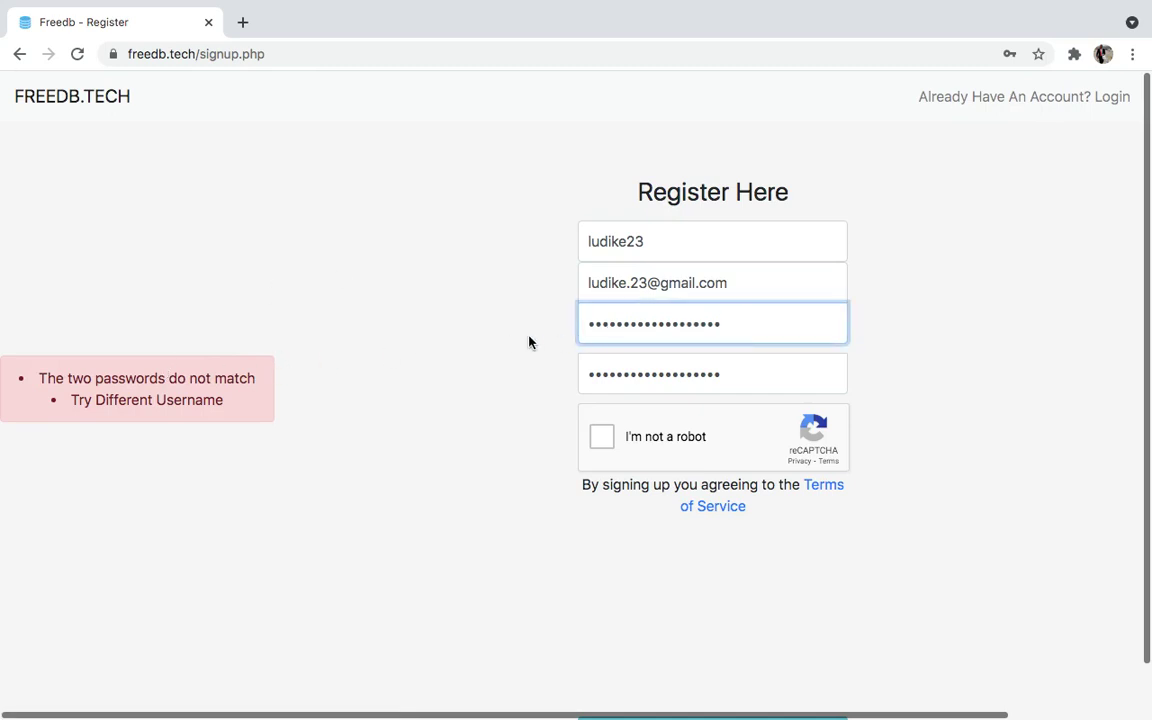
key(BackSpace)
key(BackSpace)
key(BackSpace)
key(BackSpace)
key(BackSpace)
key(BackSpace)
key(BackSpace)
key(BackSpace)
key(BackSpace)
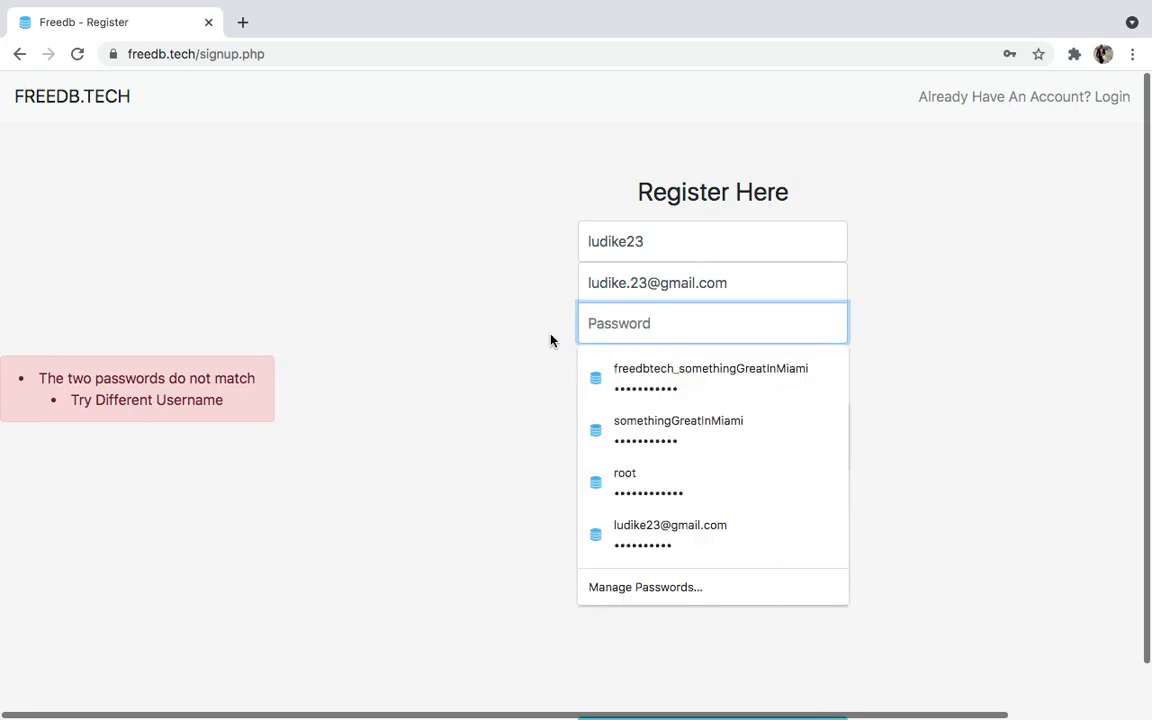
text(**********)
click(730, 381)
key(super+a)
key(BackSpace)
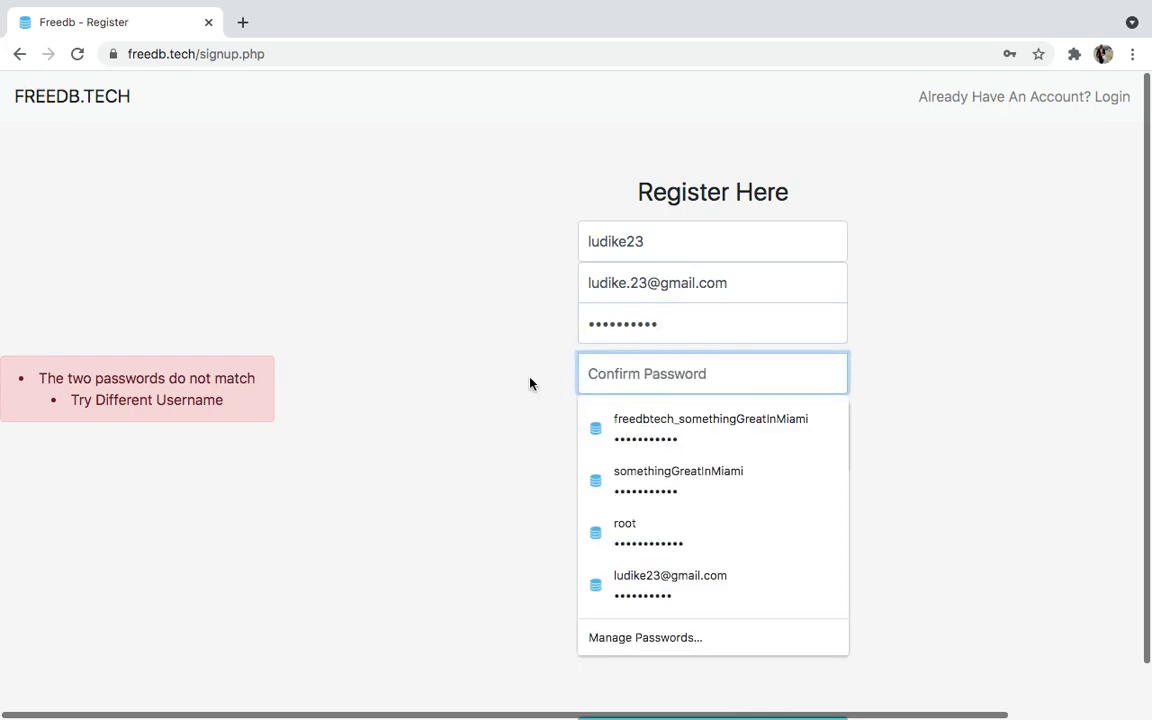
text(**********)
Redo the reCAPTCHA check and submit the registration again
click(601, 437)
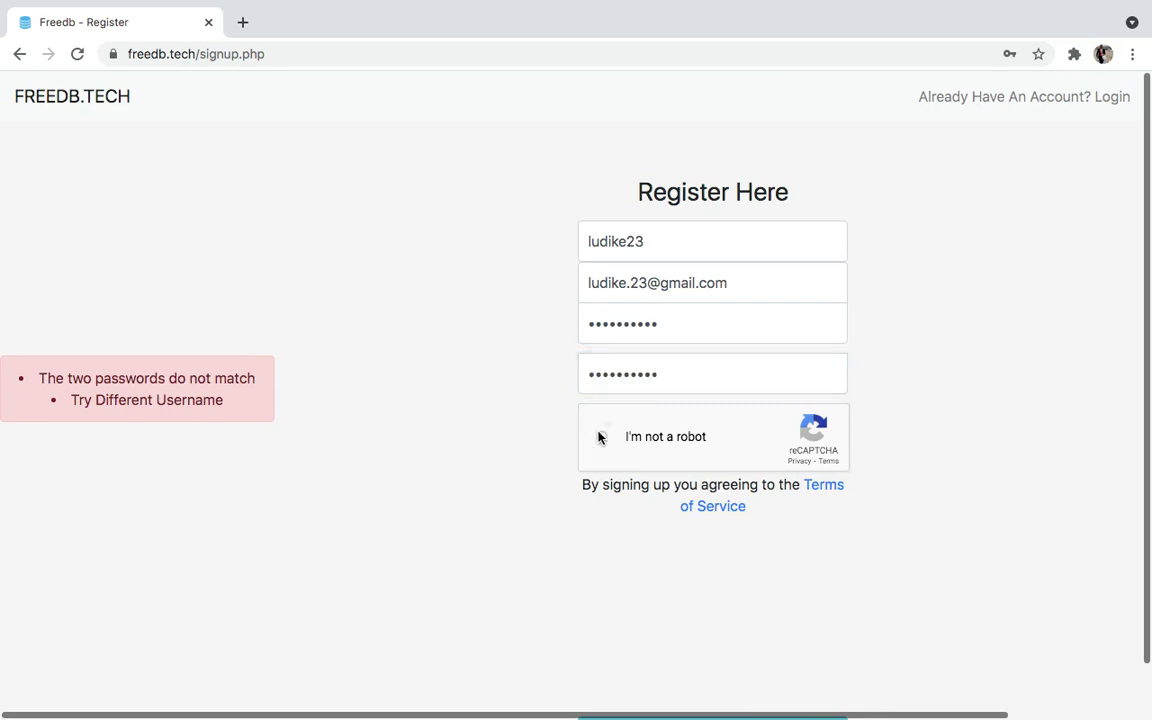
scroll(483, 622, down, 1)
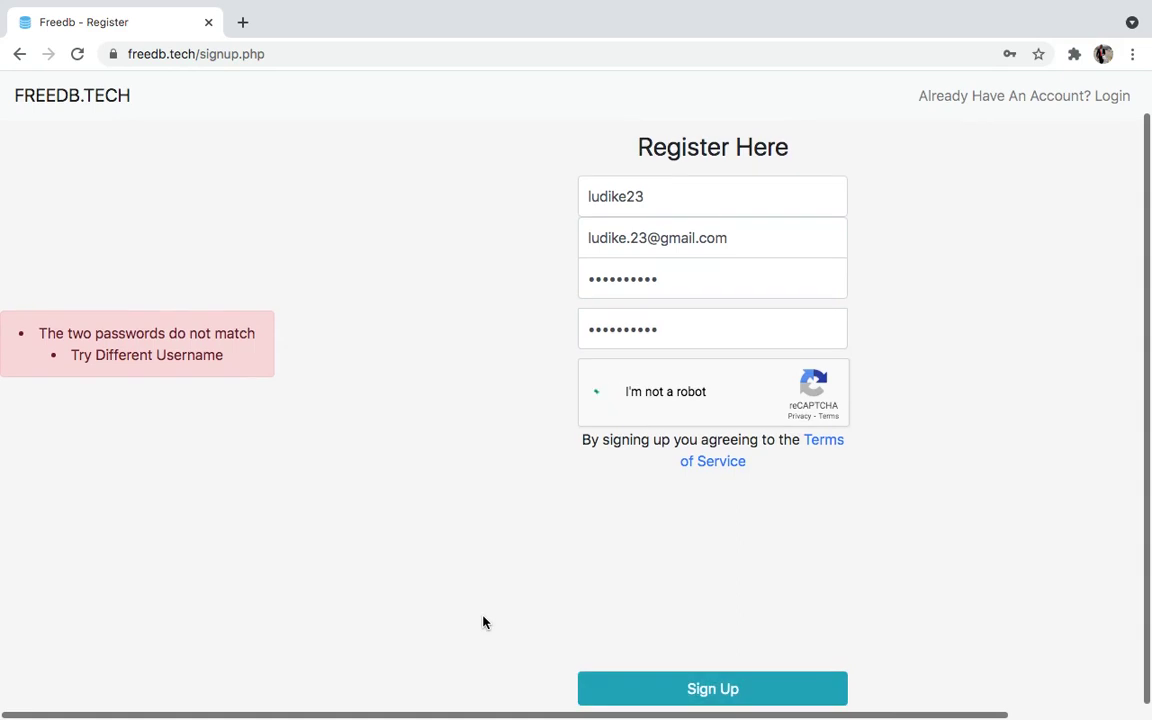
click(707, 691)
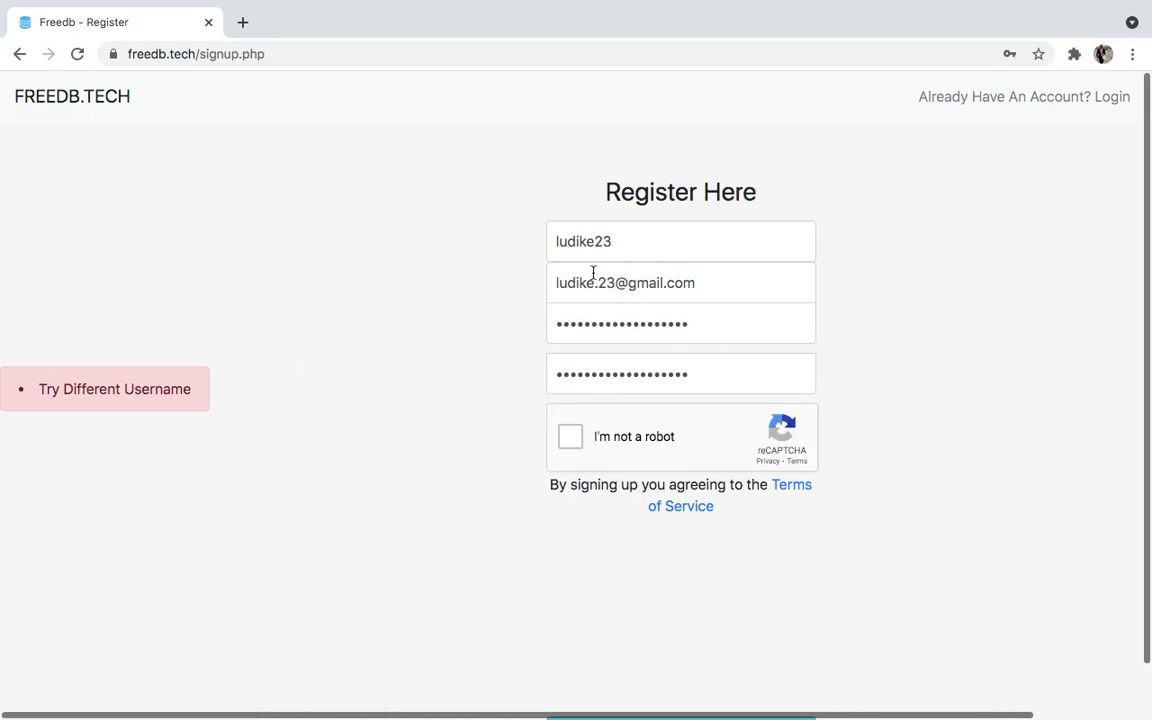
Append '2' to the username and retype matching password and confirmation
click(621, 238)
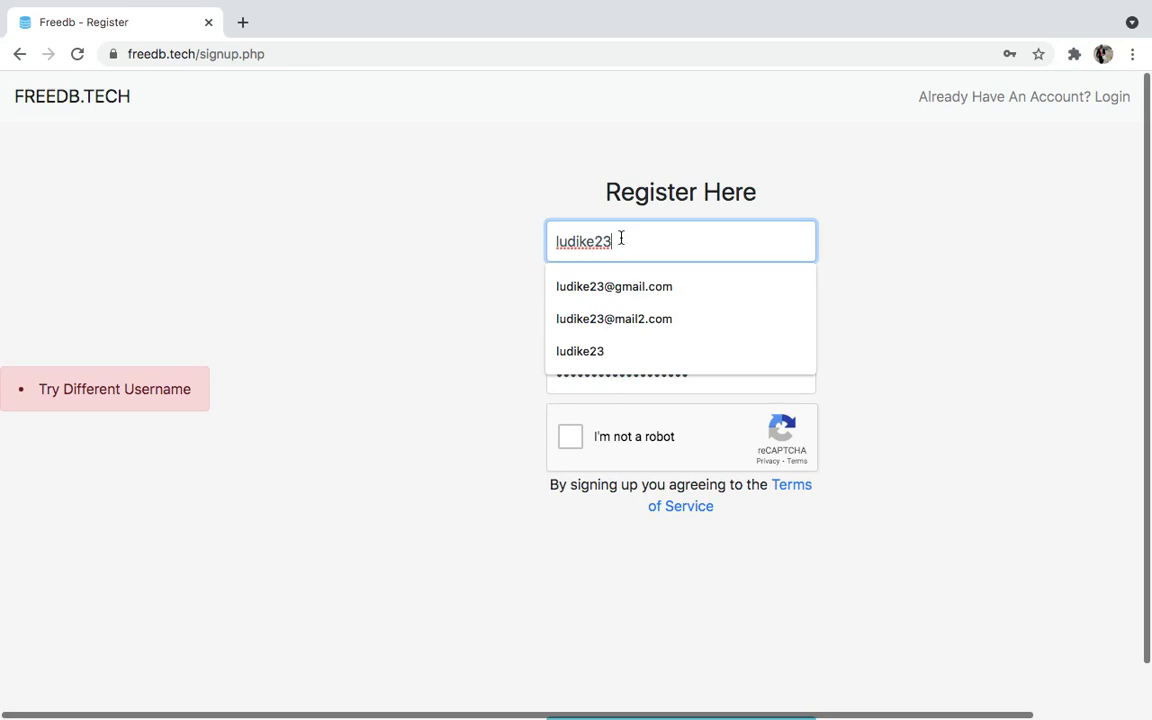
text(2)
drag(733, 316, 579, 331)
key(End)
key(BackSpace)
key(BackSpace)
key(BackSpace)
key(BackSpace)
key(BackSpace)
key(BackSpace)
key(BackSpace)
key(BackSpace)
key(BackSpace)
key(BackSpace)
key(BackSpace)
key(BackSpace)
key(BackSpace)
key(BackSpace)
key(BackSpace)
key(BackSpace)
key(BackSpace)
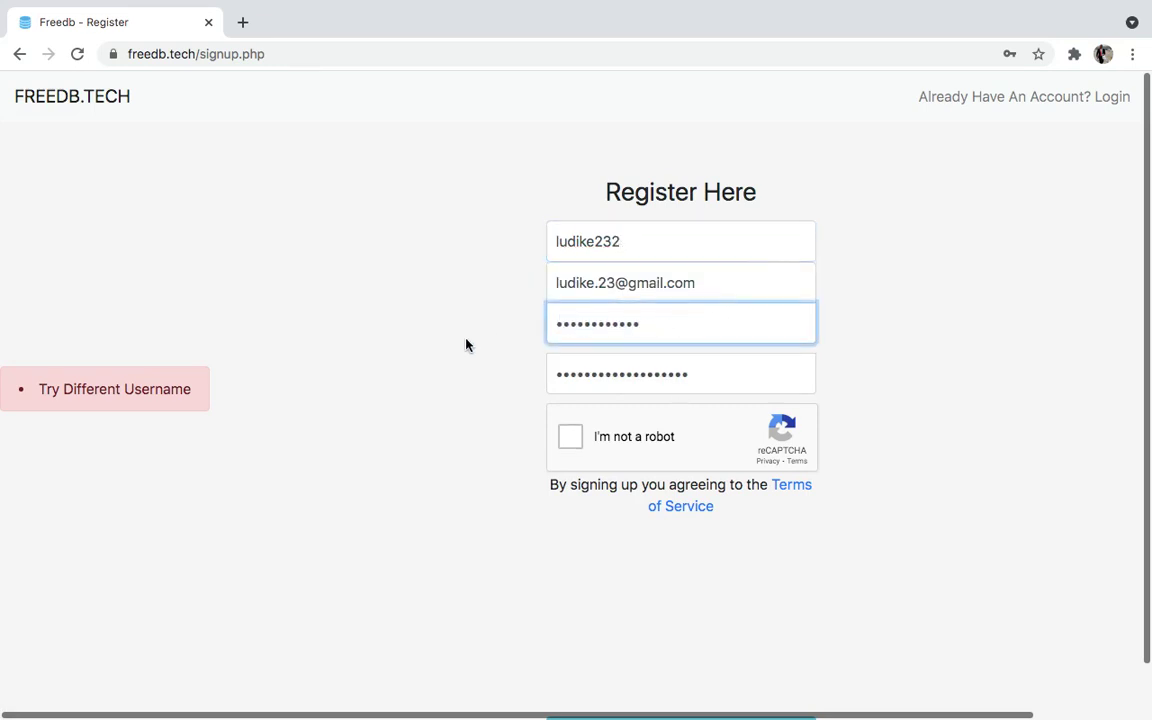
text(•••••••)
key(BackSpace)
key(BackSpace)
key(BackSpace)
key(BackSpace)
key(BackSpace)
key(BackSpace)
key(BackSpace)
text(••••••••••)
key(Tab)
text(••••••)
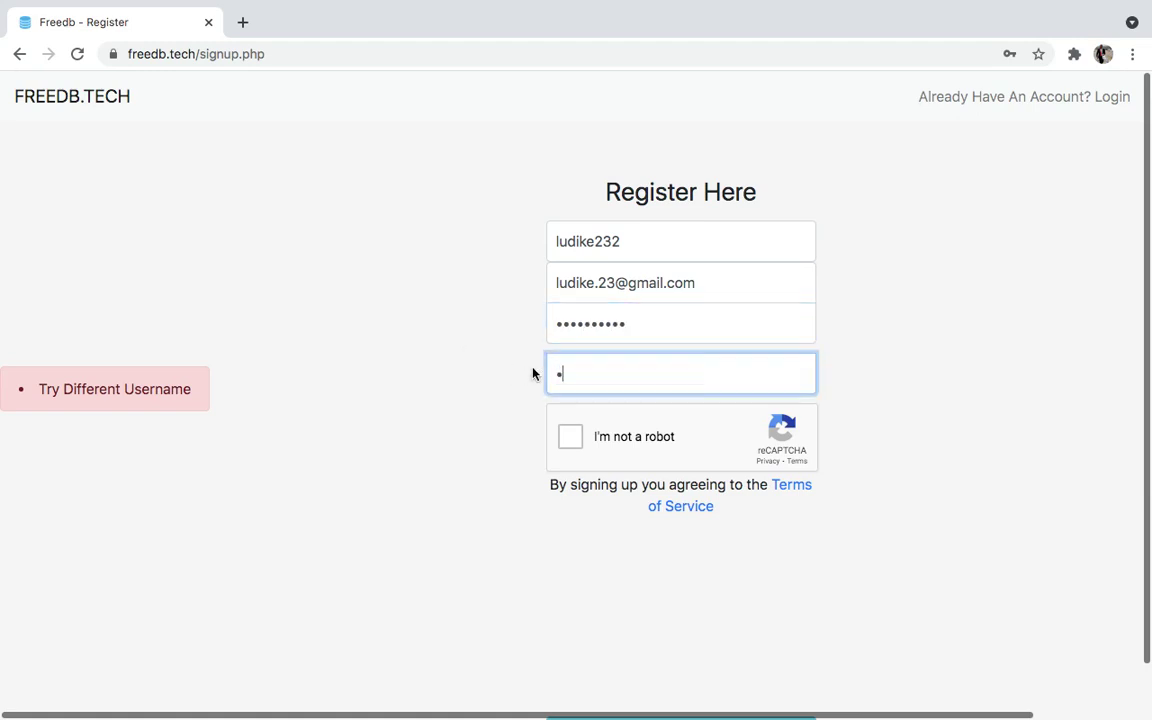
text(••••)
Pass the captcha by selecting the four traffic-light squares, then submit the registration
click(558, 432)
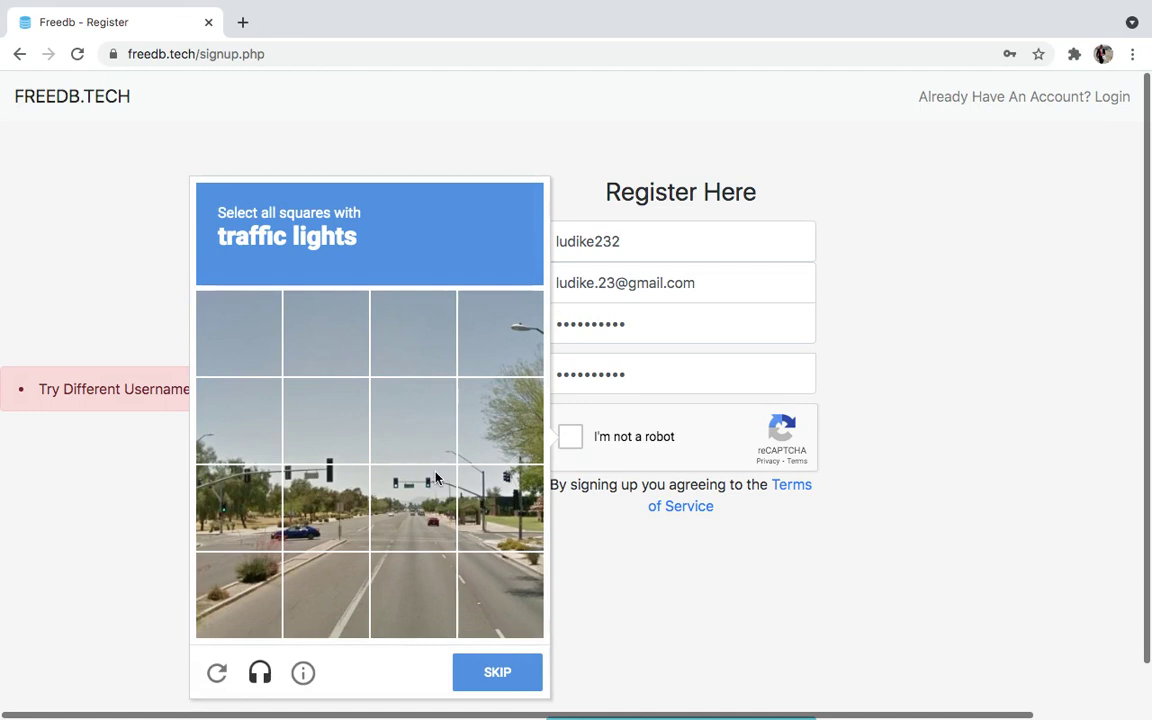
click(470, 490)
click(385, 490)
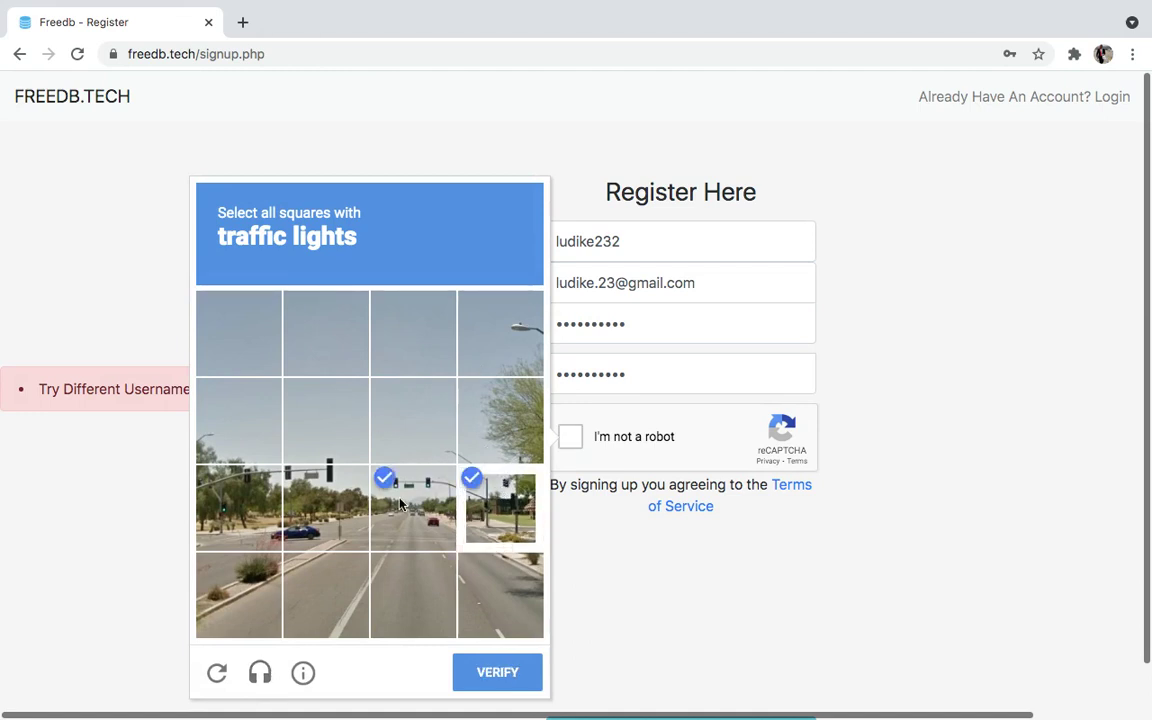
click(305, 490)
click(230, 511)
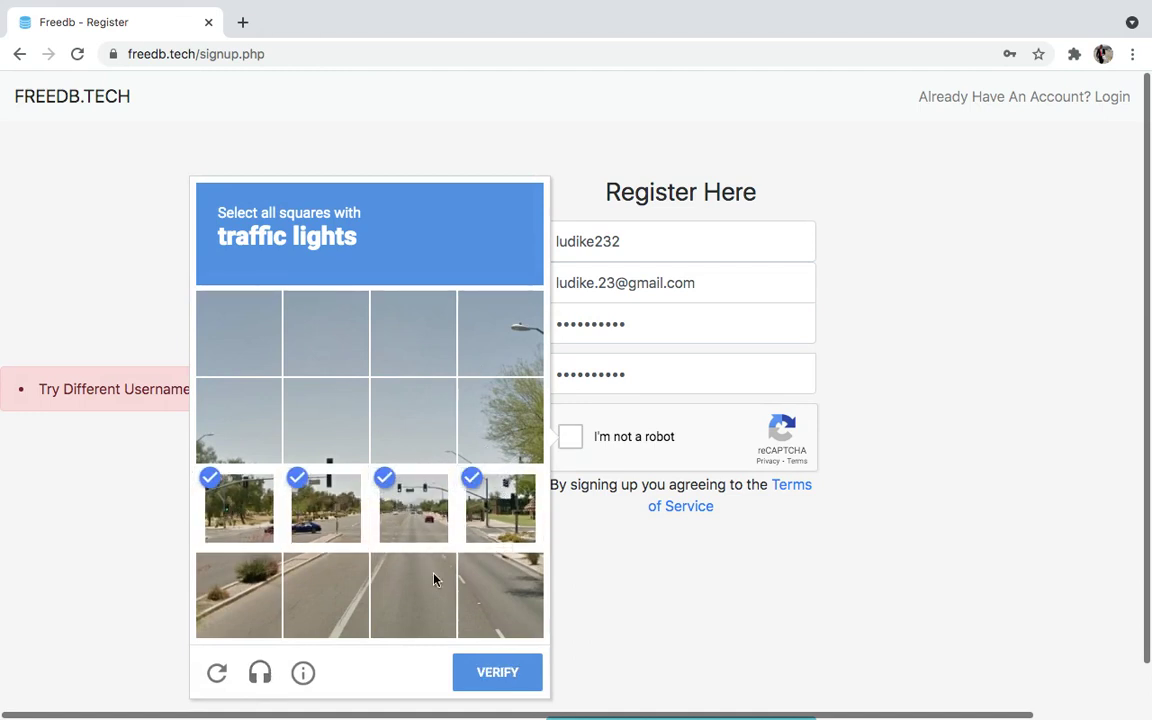
click(530, 668)
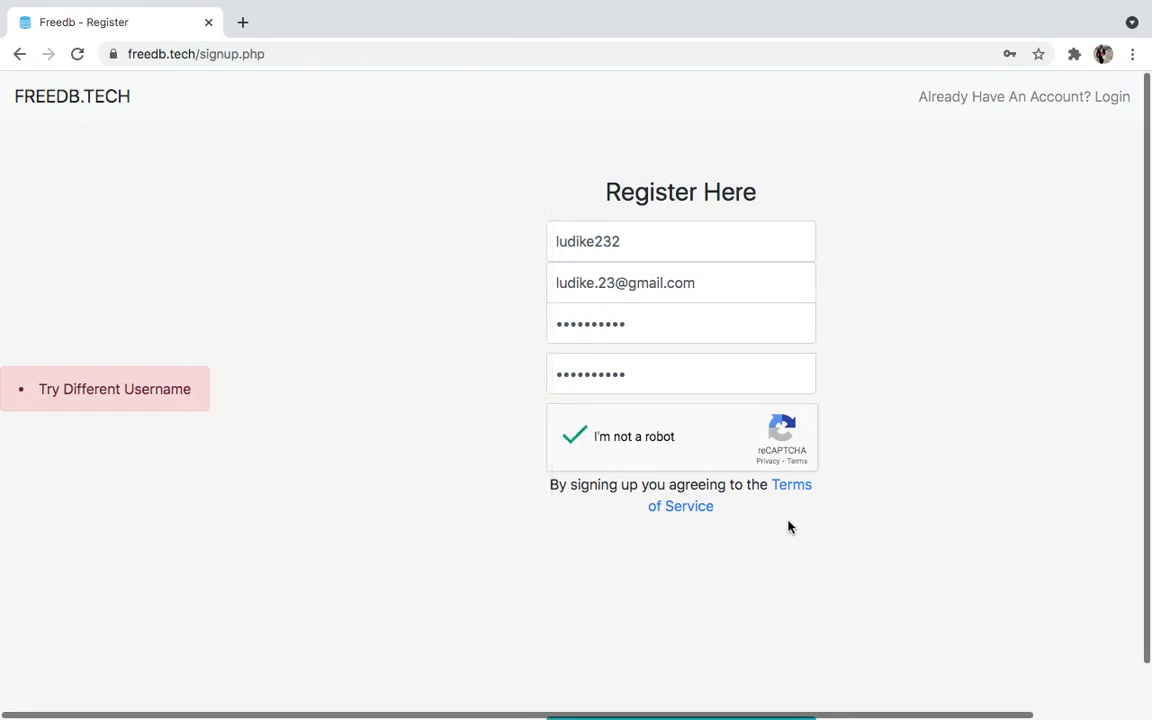
scroll(820, 540, down, 1)
click(725, 688)
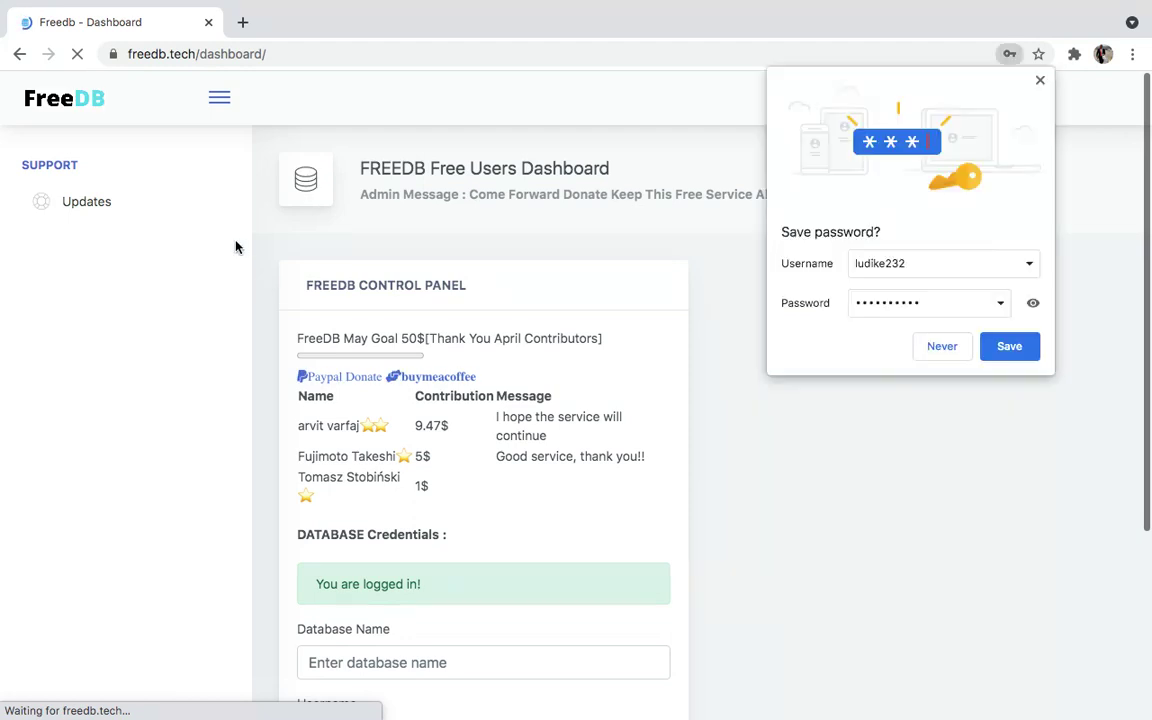
Save the new login in Chrome and scroll the dashboard down to the Database Name field
click(1008, 346)
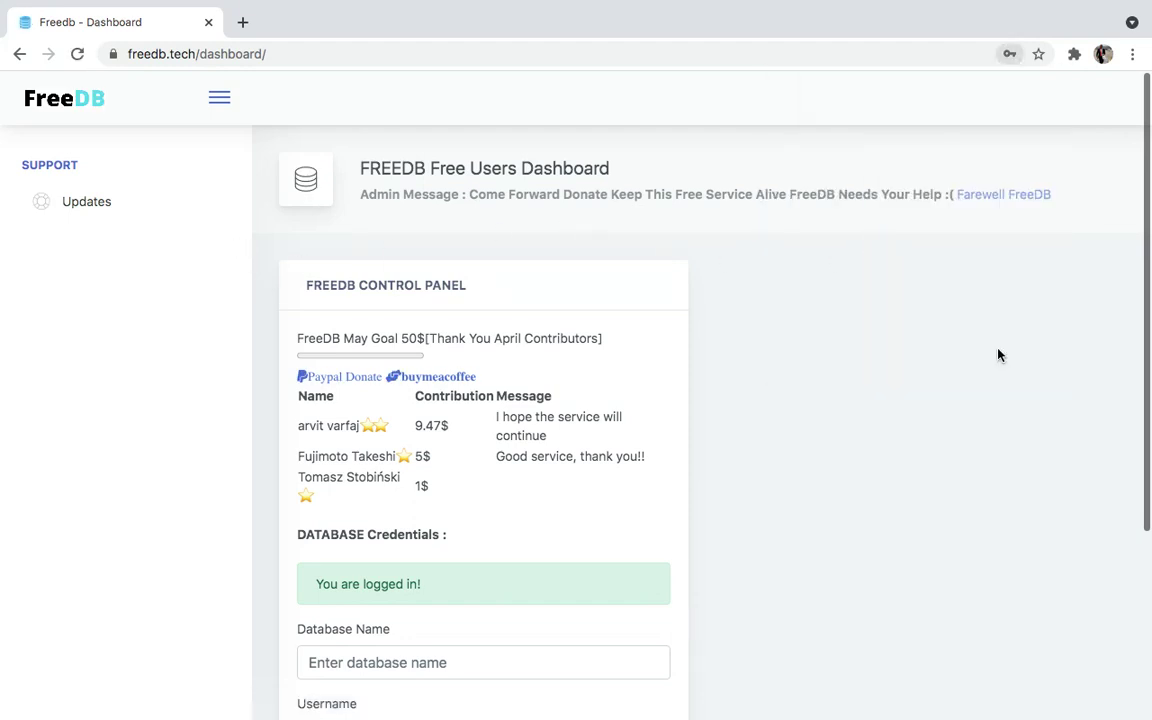
scroll(446, 535, down, 5)
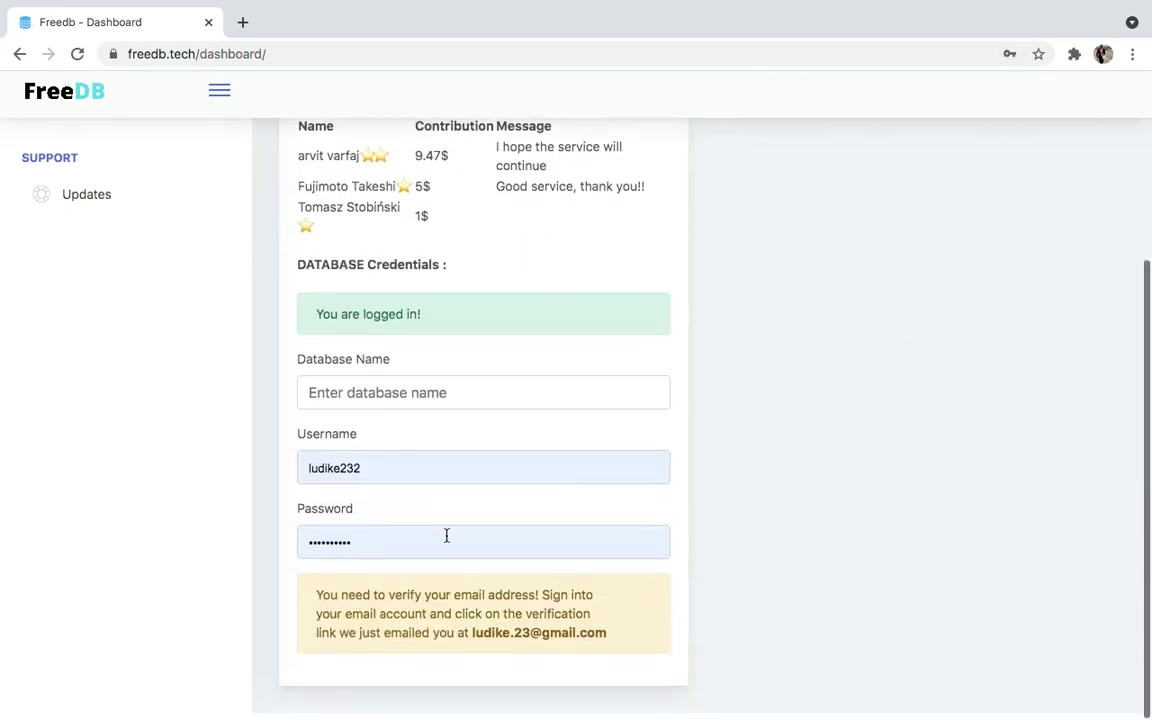
click(406, 399)
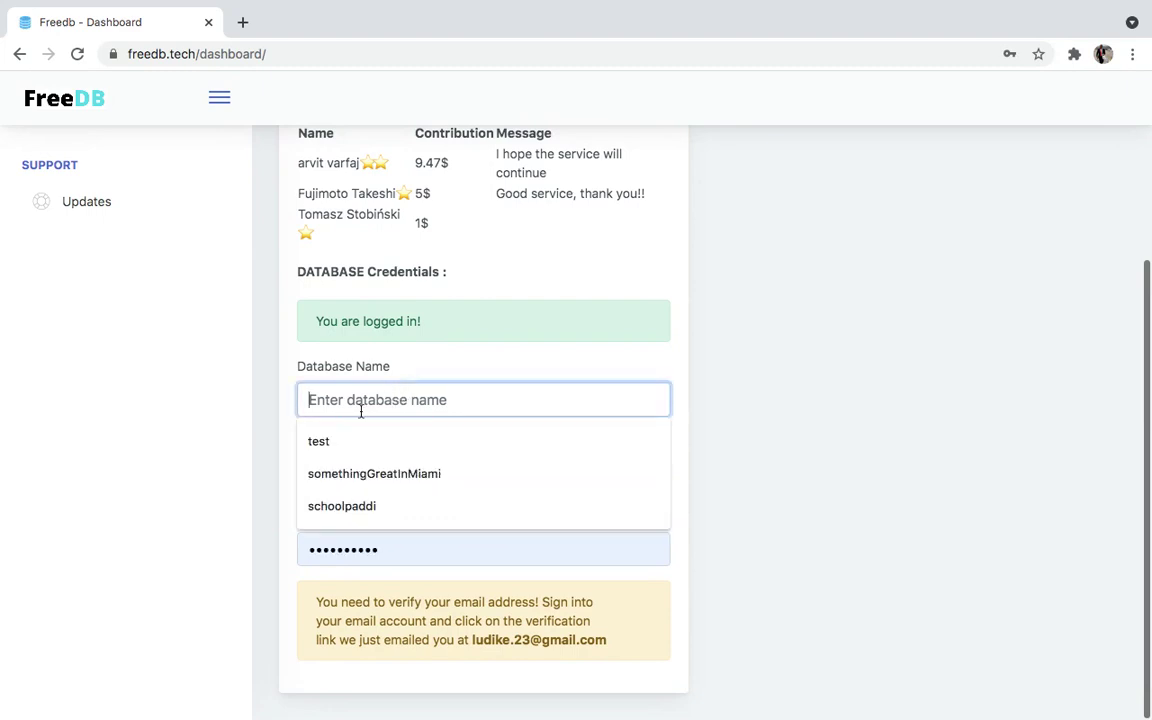
click(183, 411)
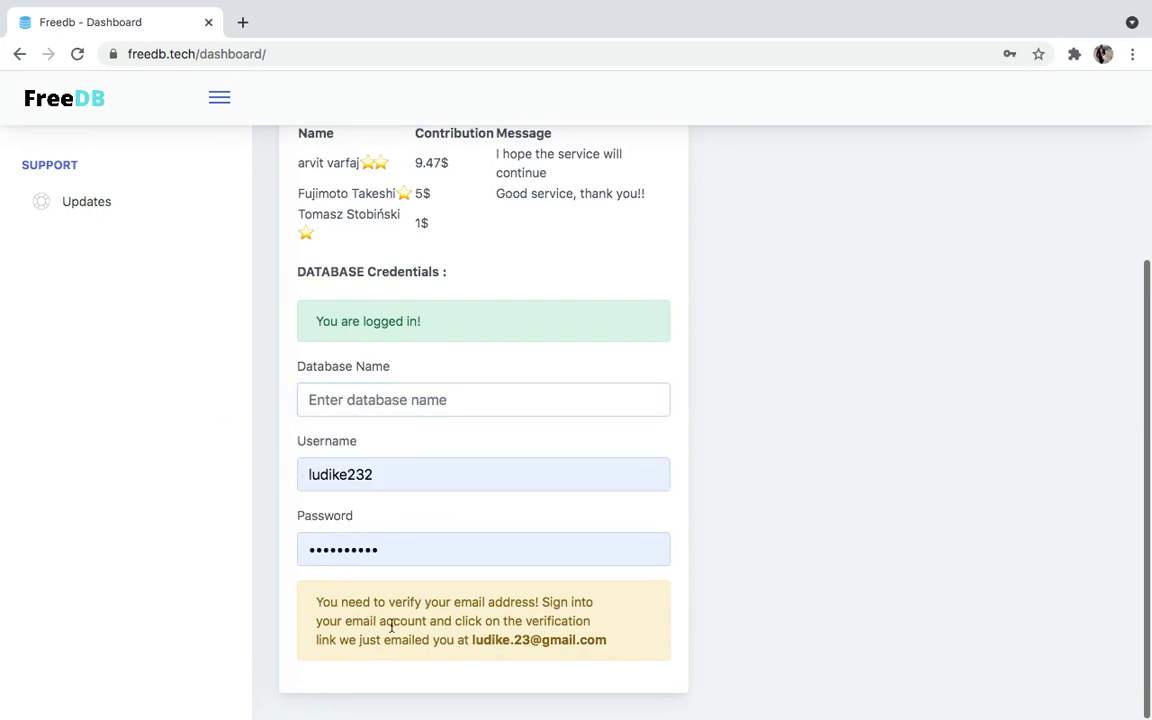
click(241, 23)
Load gmail.com, open the 'Verify your email' message and follow its verification link
text(gmail.com)
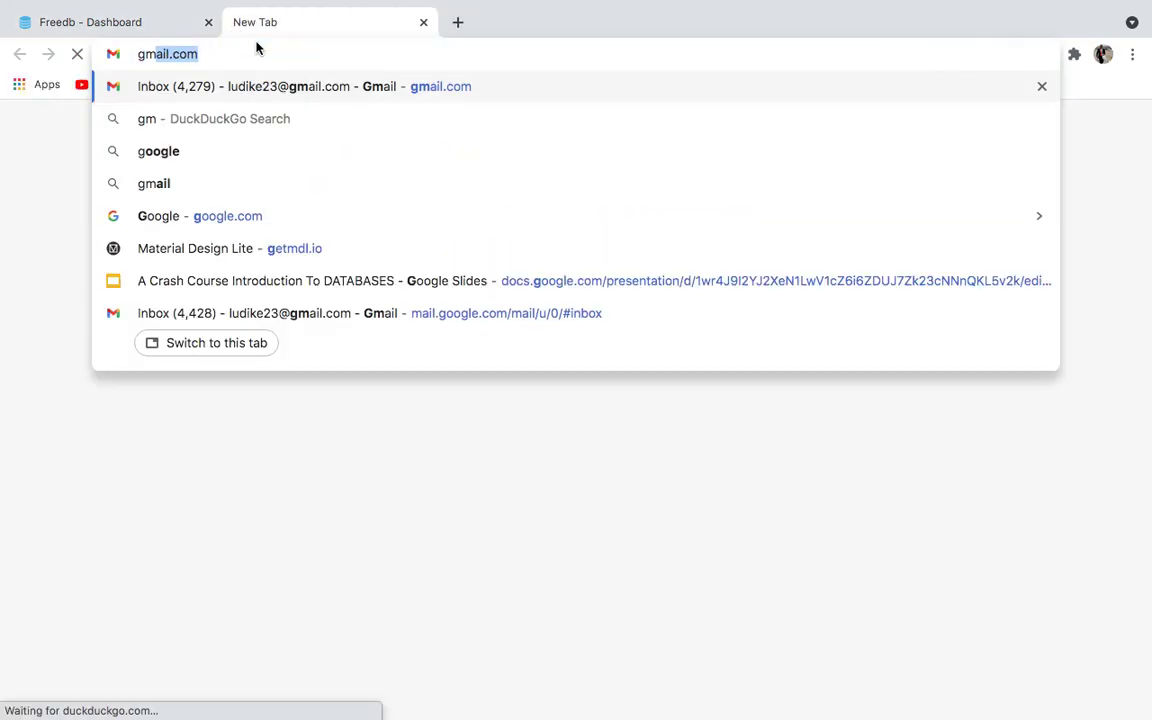
key(Return)
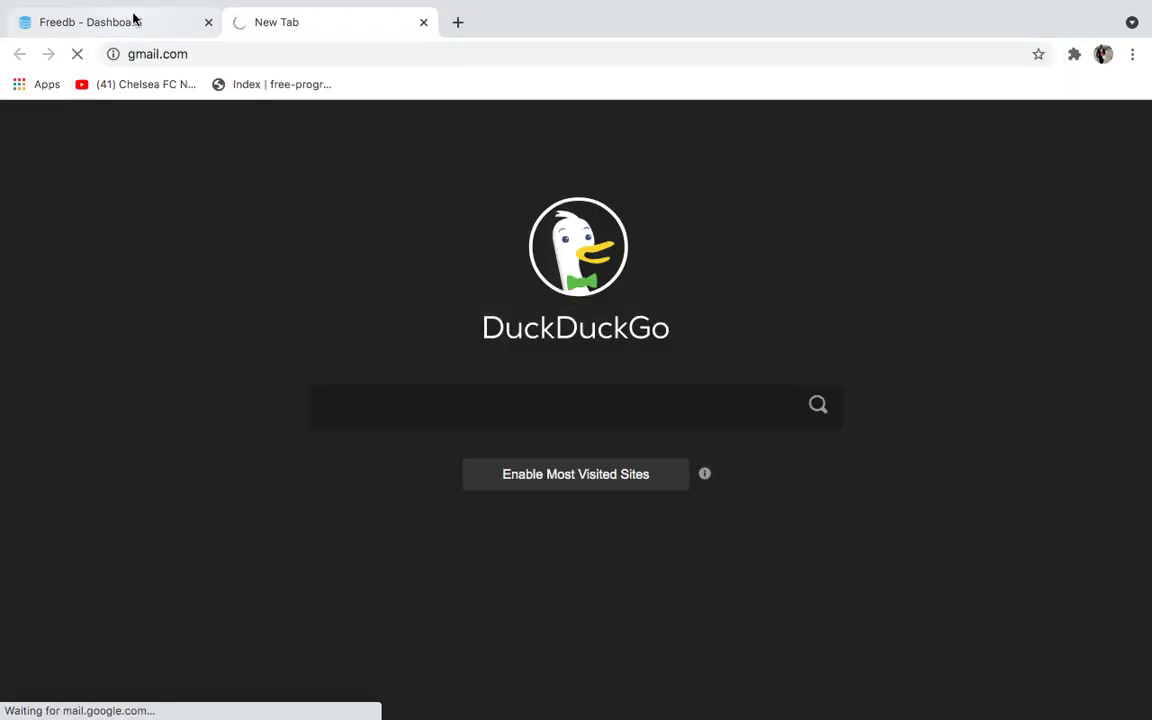
click(140, 22)
click(254, 36)
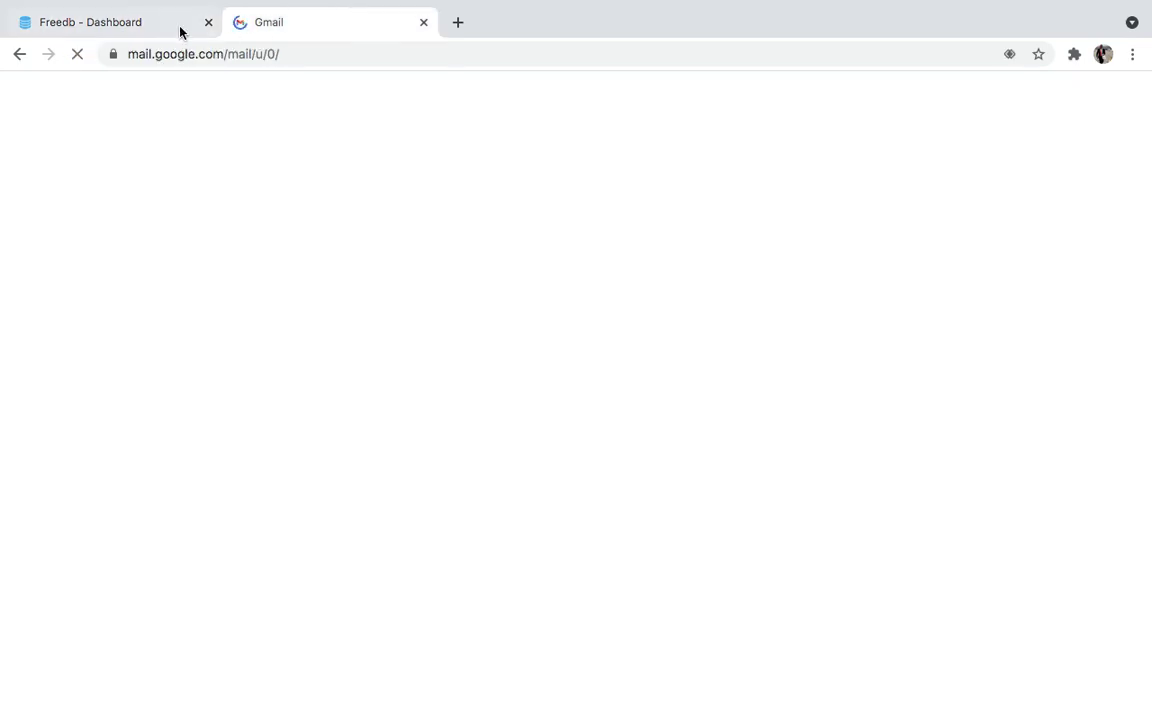
click(160, 30)
click(295, 34)
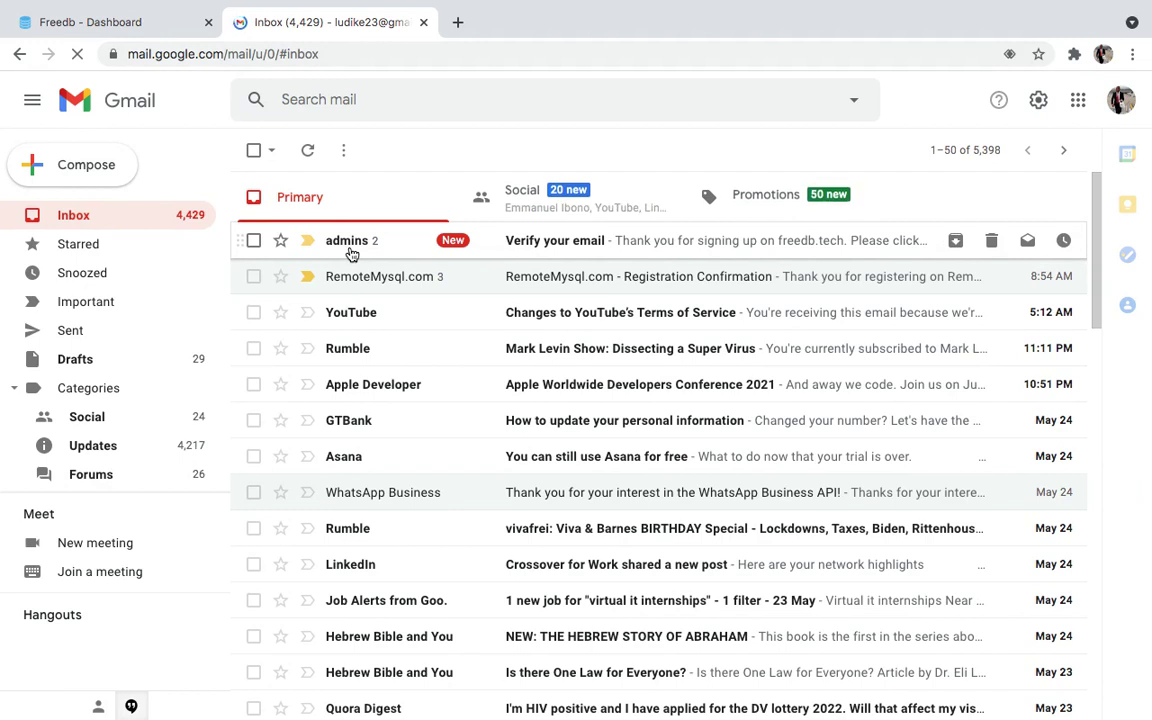
click(352, 254)
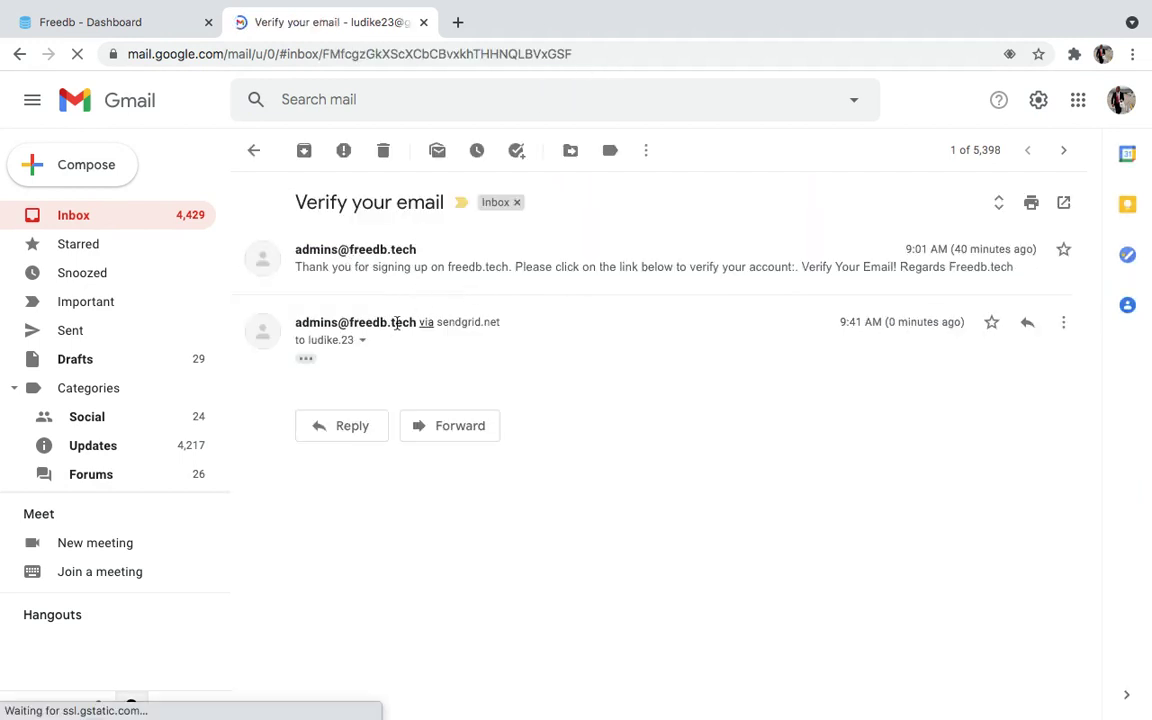
click(307, 359)
click(352, 428)
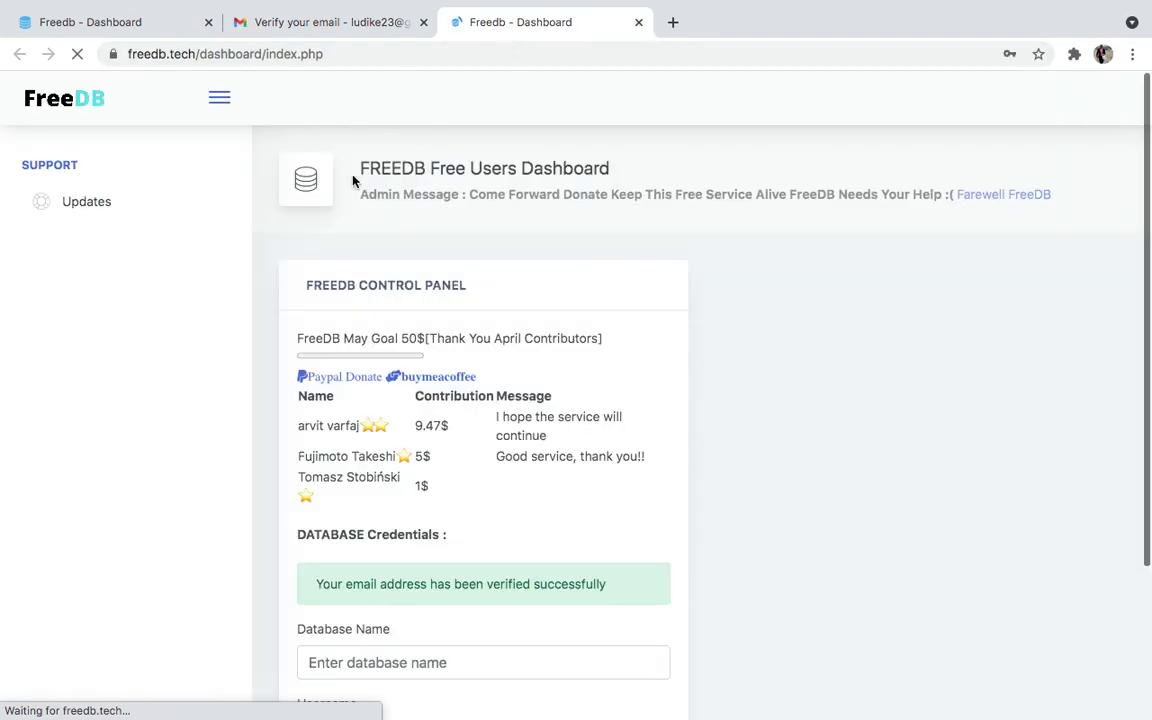
Check the 'verified successfully' message, then scroll down to the Database Credentials form
scroll(430, 481, down, 2)
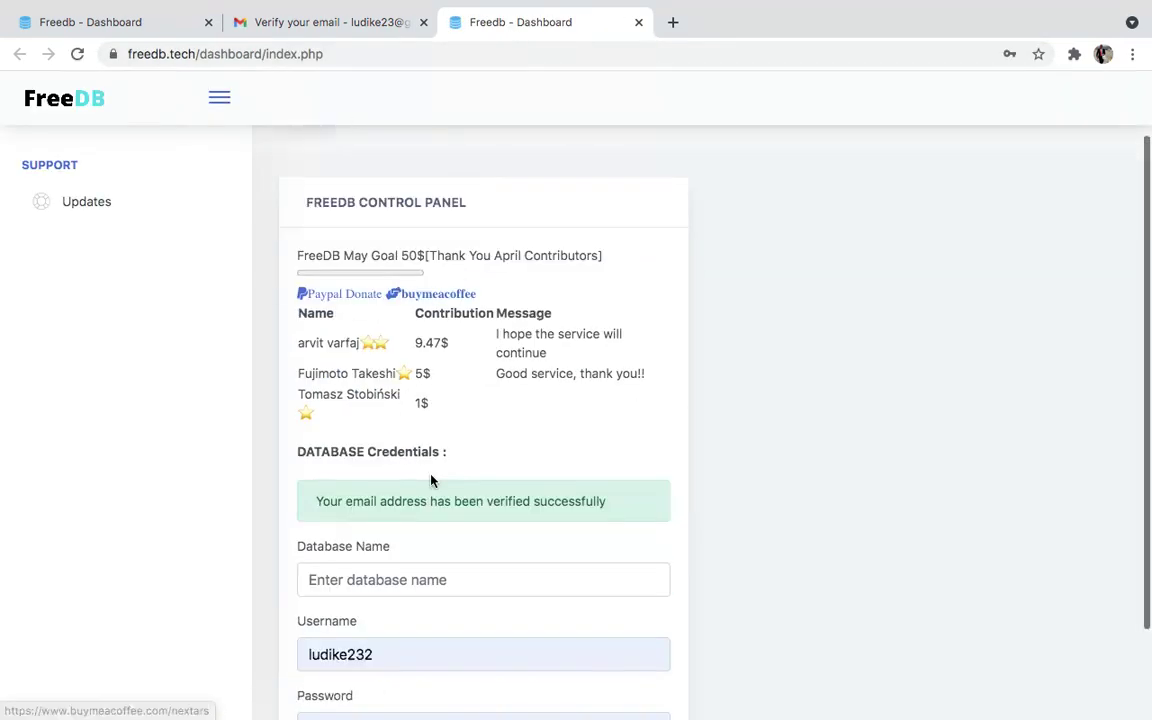
scroll(430, 481, up, 1)
scroll(430, 481, down, 1)
scroll(430, 476, up, 2)
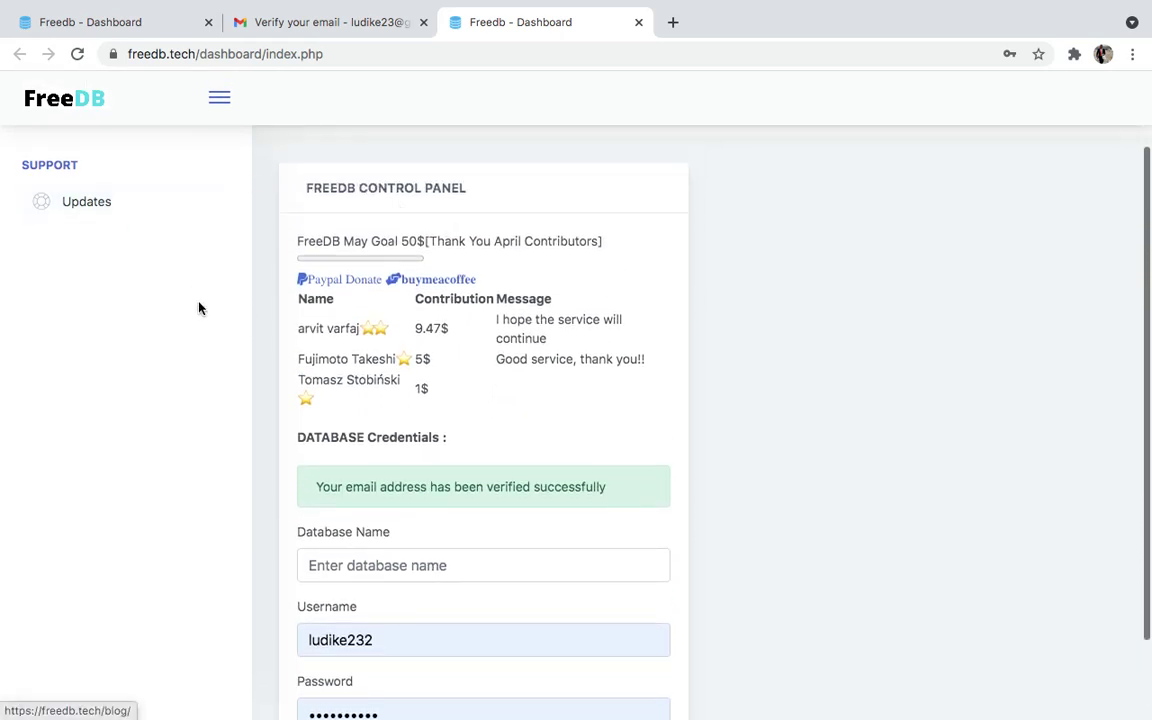
drag(316, 487, 592, 483)
click(546, 478)
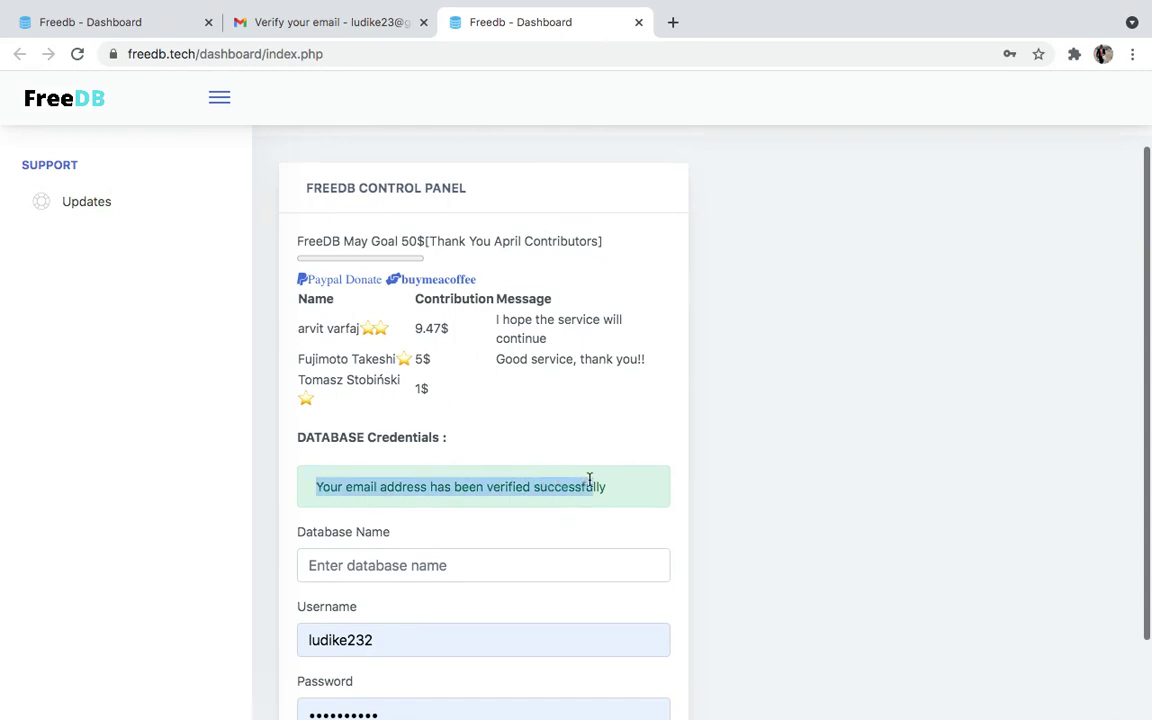
drag(297, 299, 405, 377)
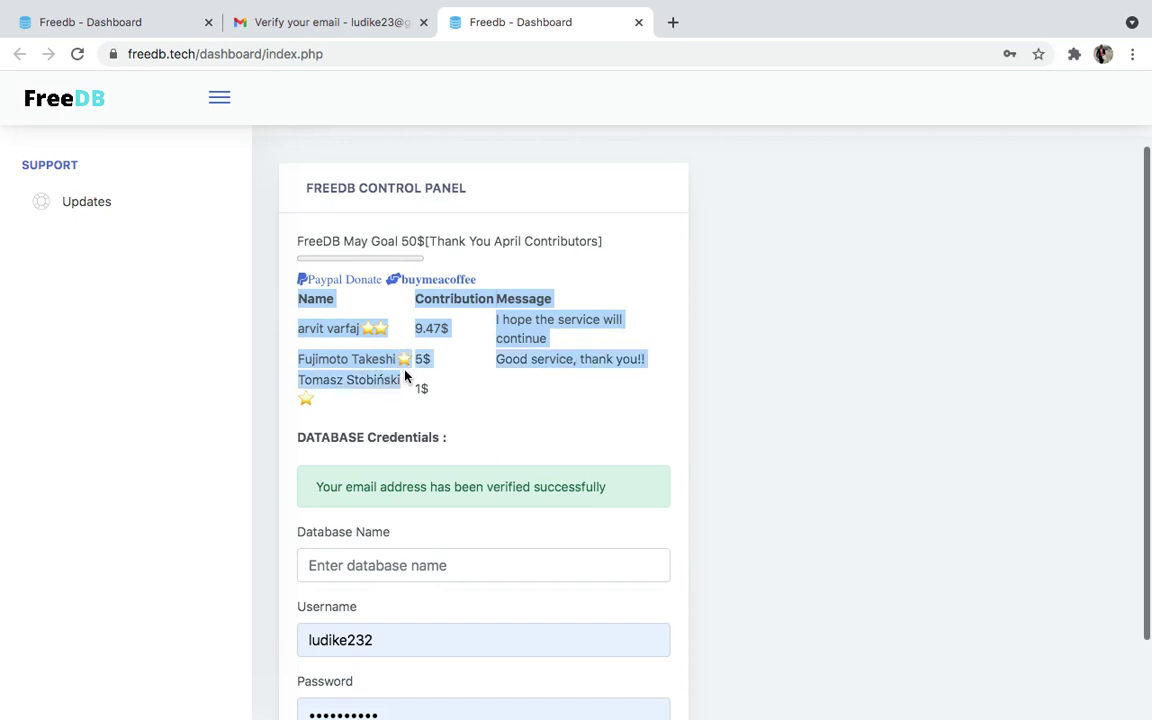
scroll(562, 410, down, 1)
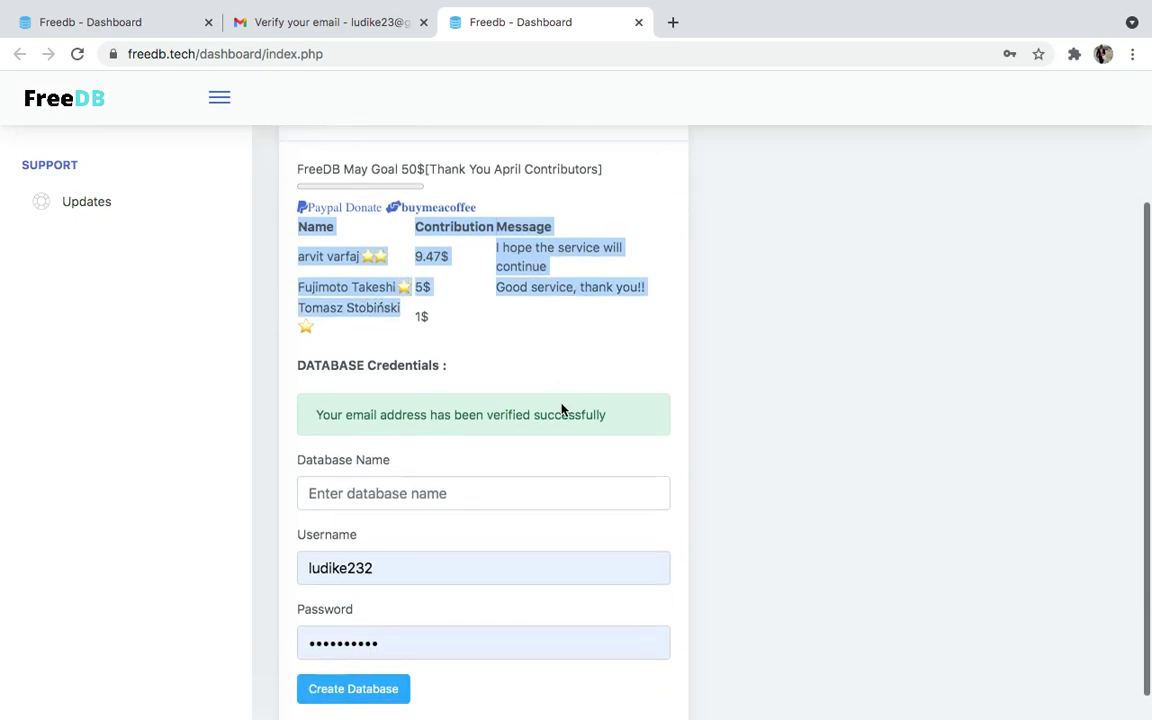
scroll(562, 410, down, 1)
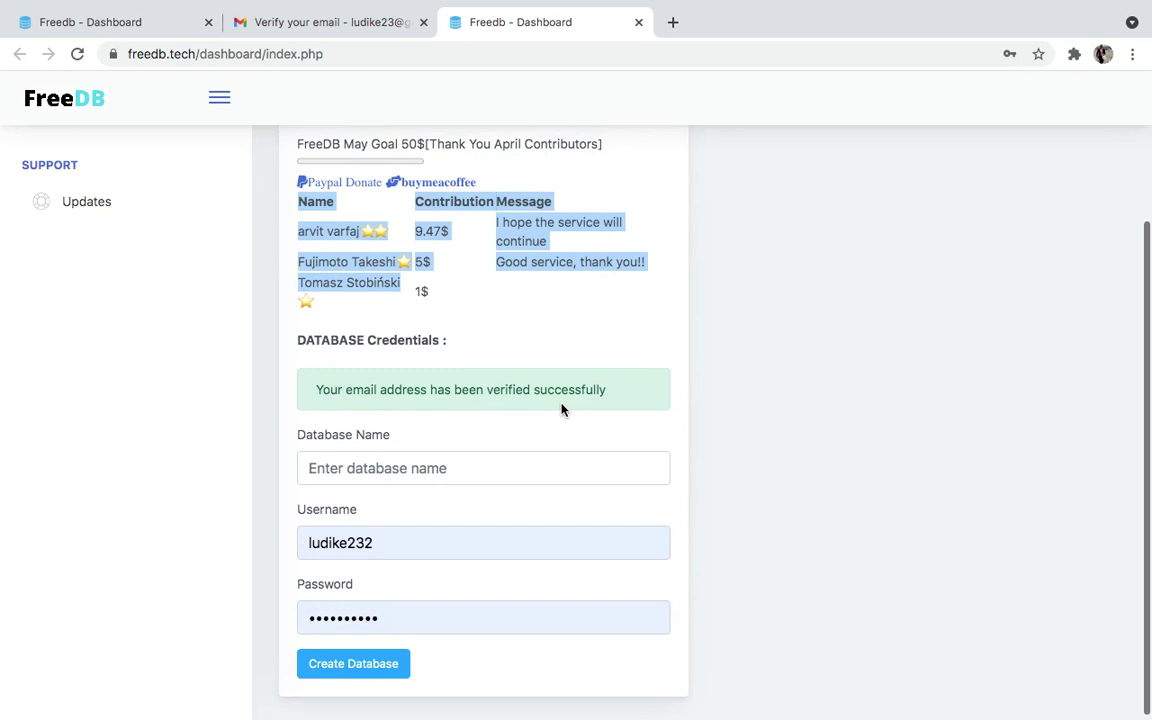
Name the database somethingGreatInTexas and paste the same name in as the Username
click(446, 460)
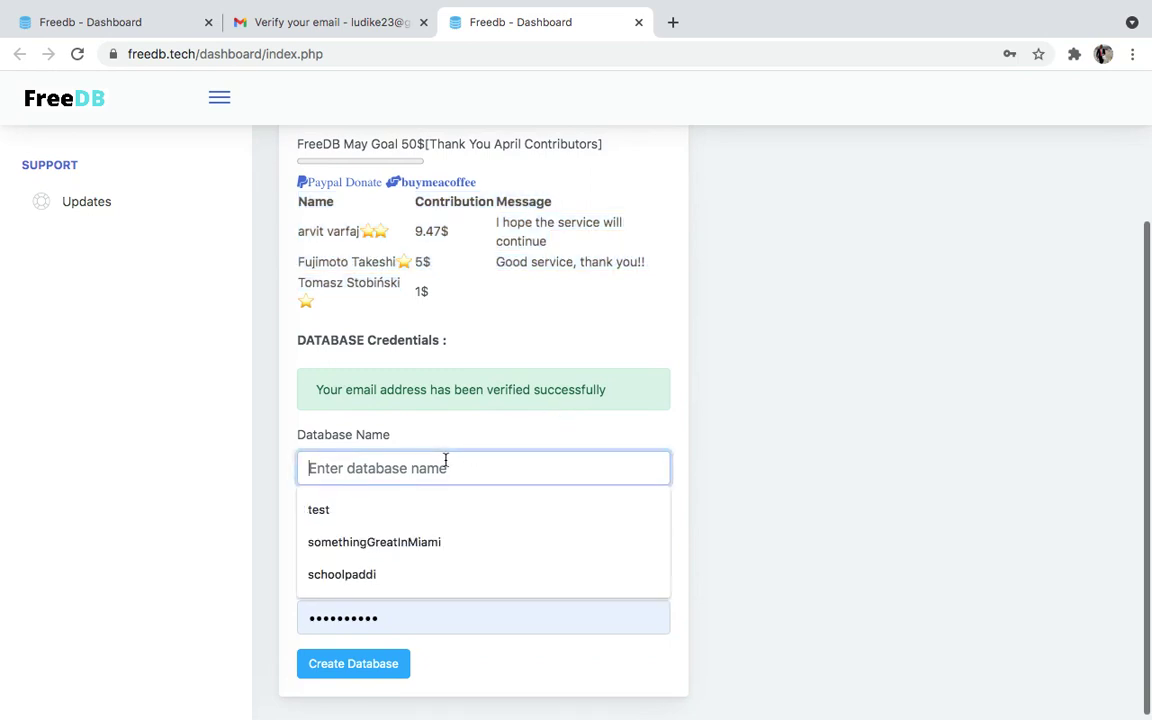
click(437, 541)
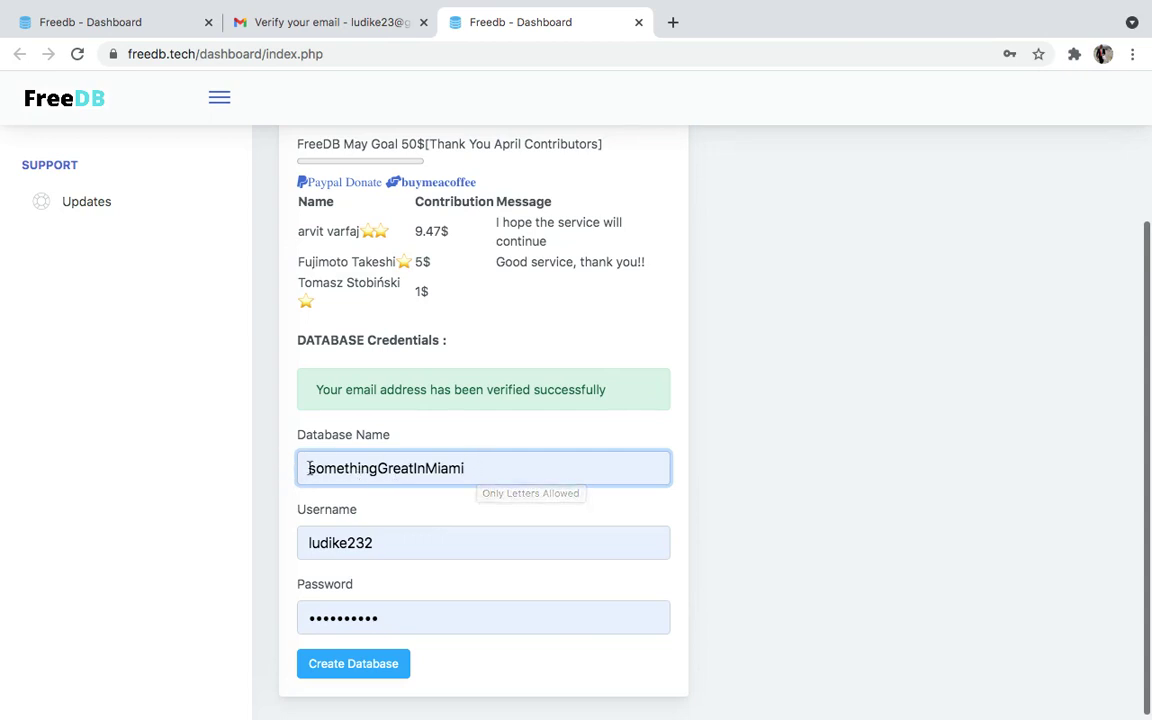
key(BackSpace)
key(BackSpace)
key(BackSpace)
key(BackSpace)
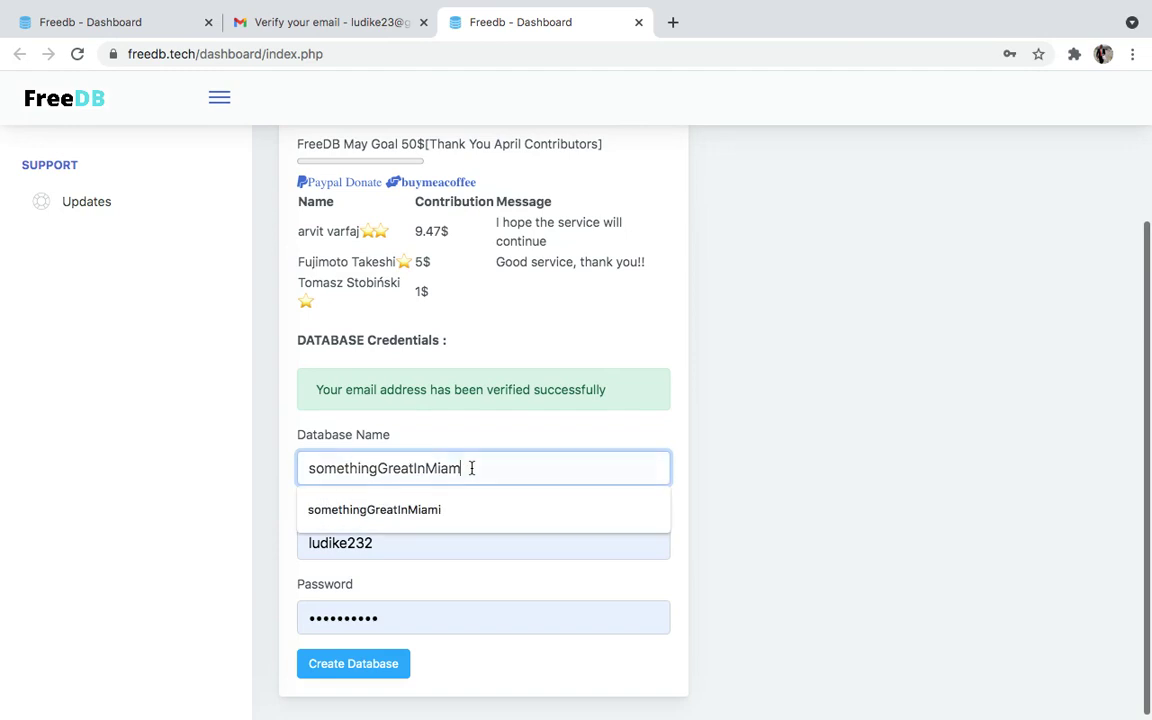
key(BackSpace)
text(Te)
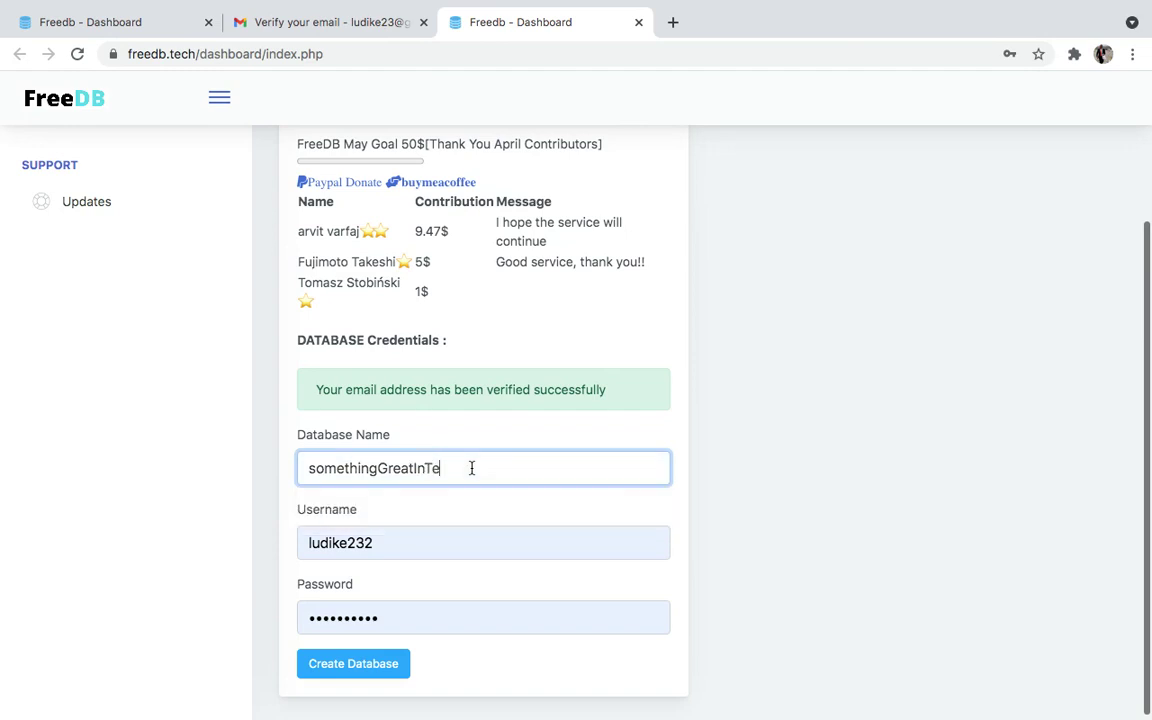
text(xas)
double_click(386, 545)
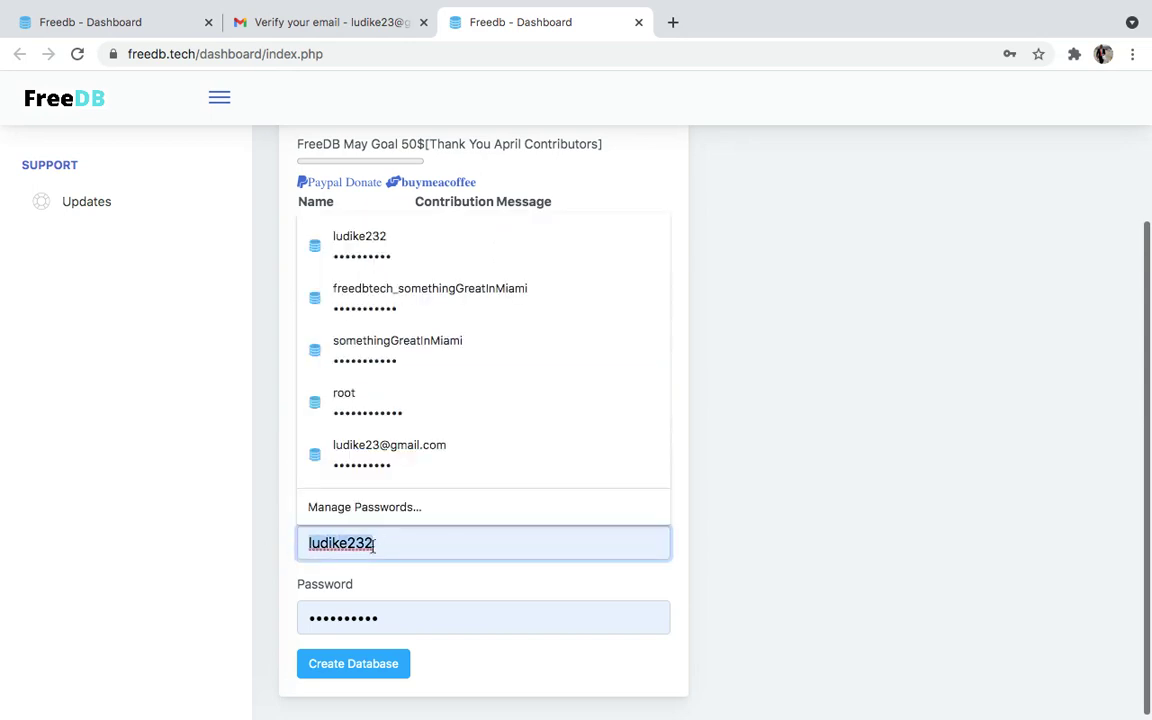
double_click(803, 561)
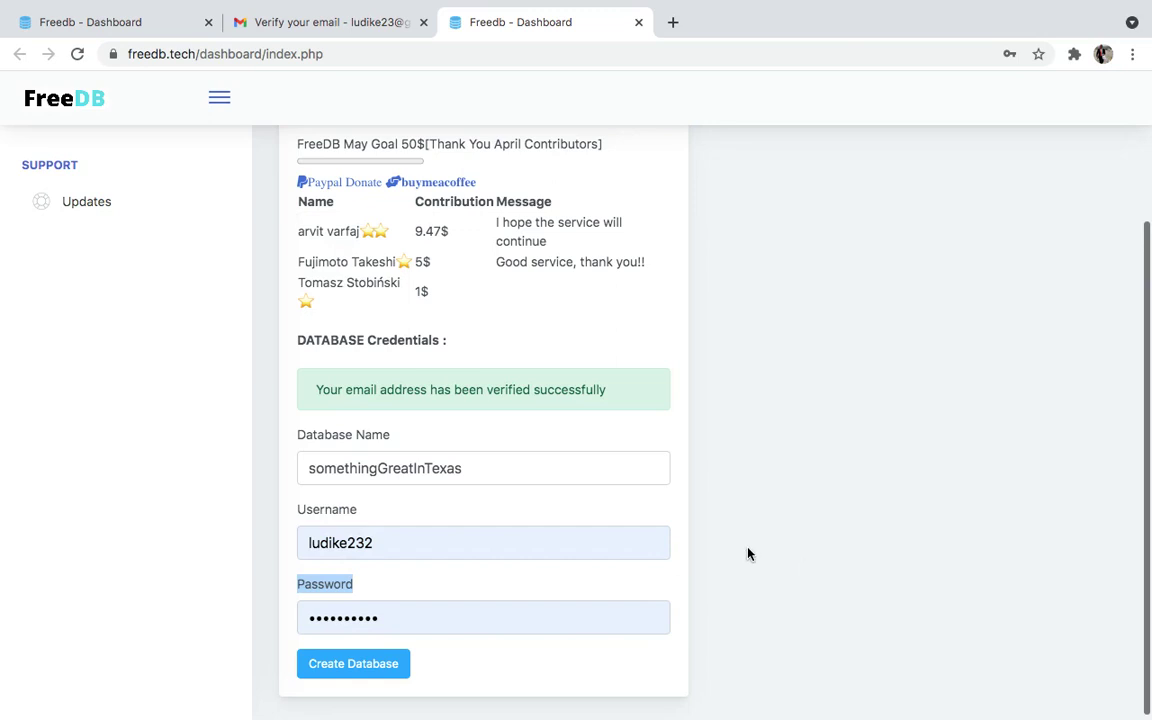
drag(486, 476, 270, 467)
key(ctrl+c)
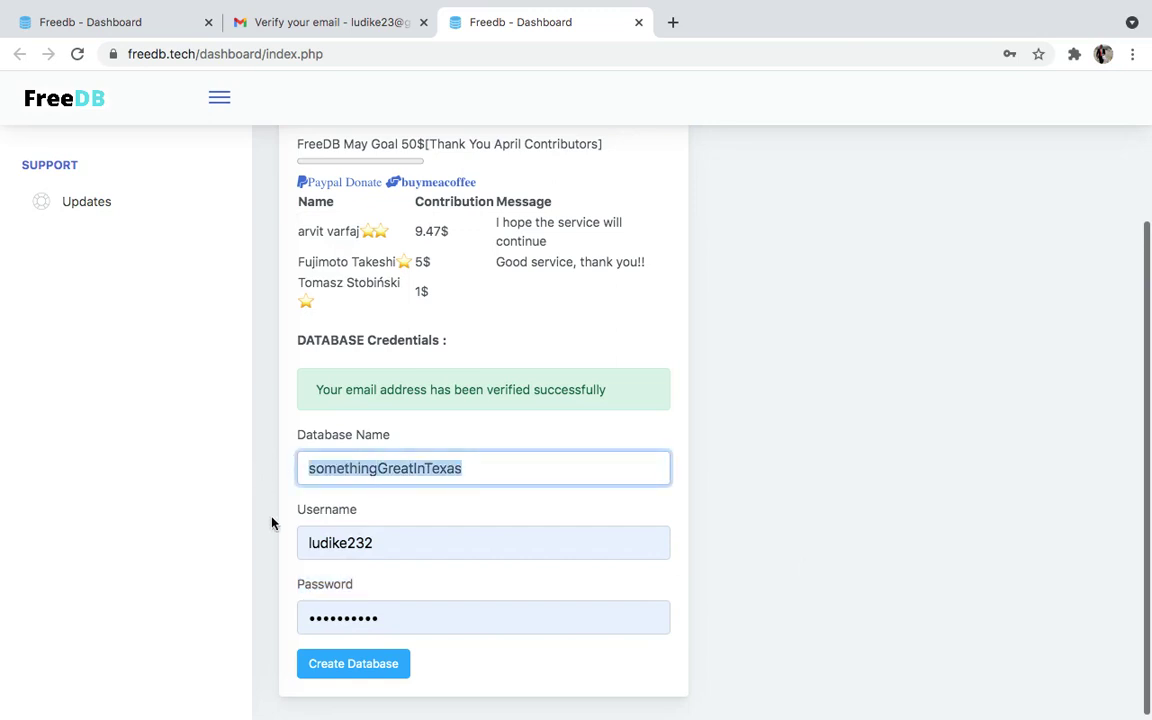
double_click(338, 543)
key(ctrl+v)
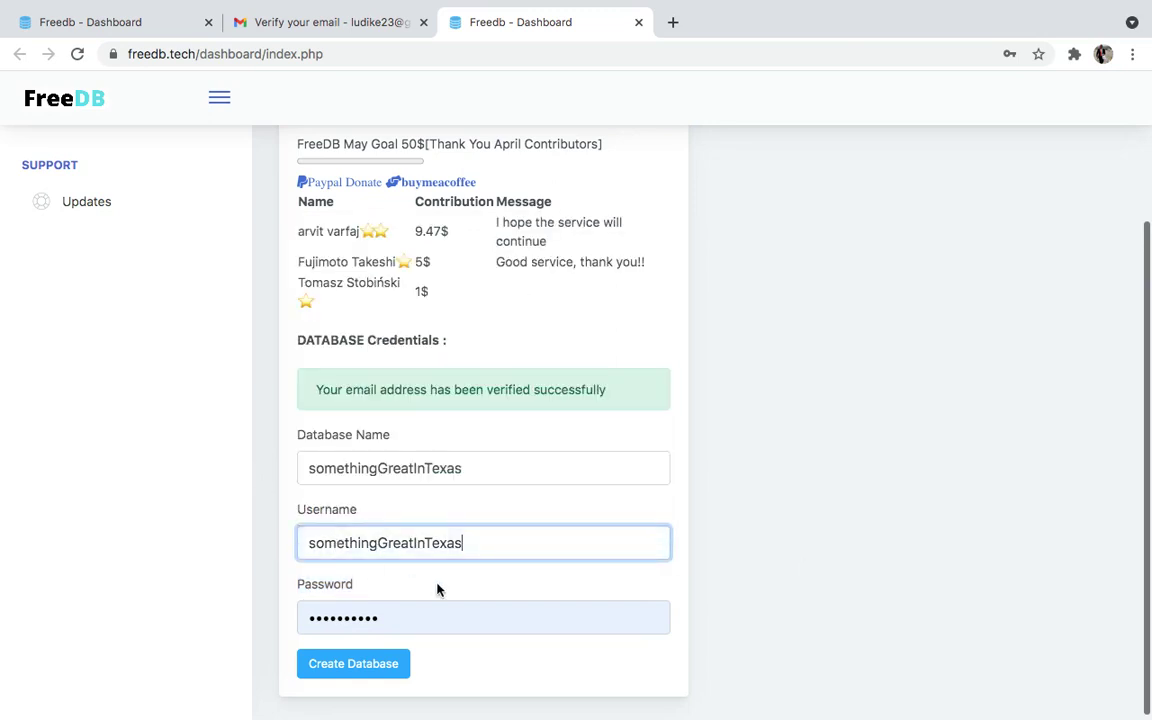
Replace the autofilled password with a new one and create the database
click(411, 627)
drag(376, 610, 249, 628)
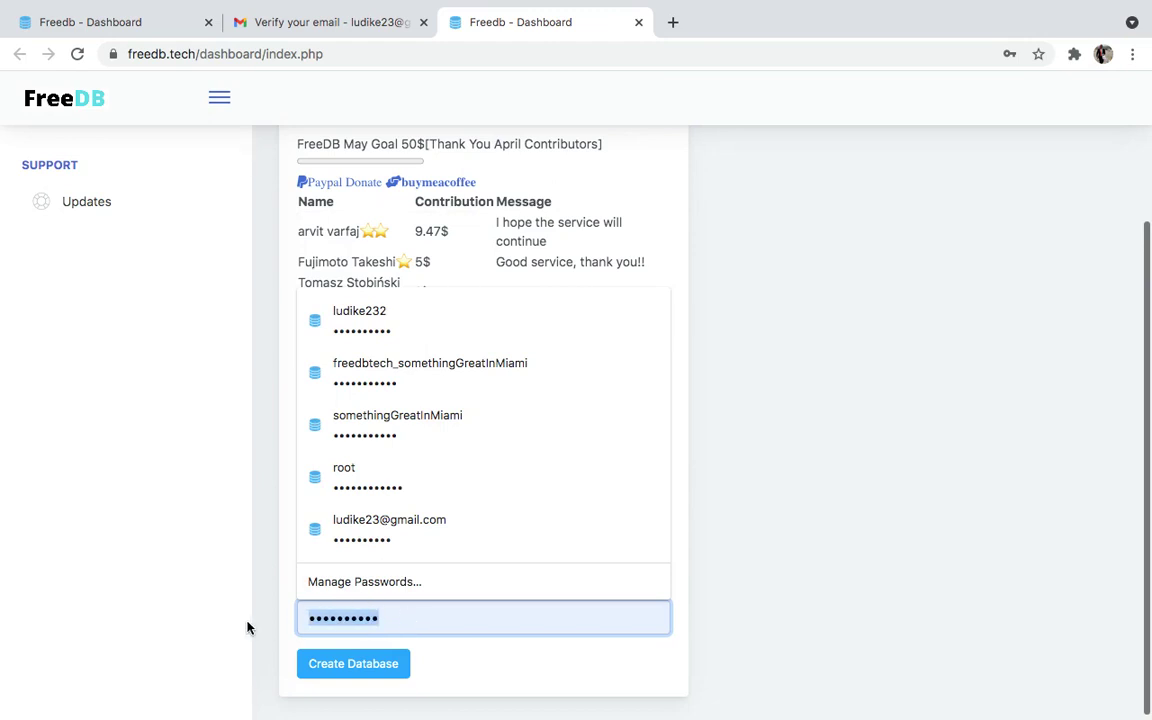
key(BackSpace)
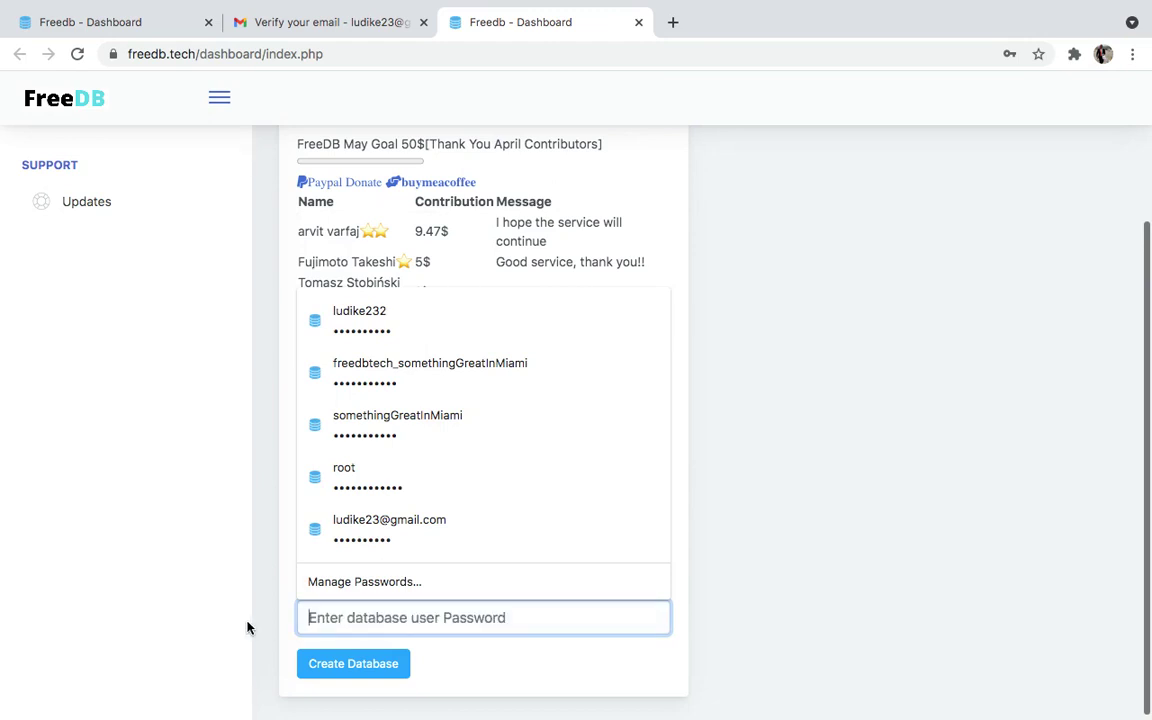
text(••••••••)
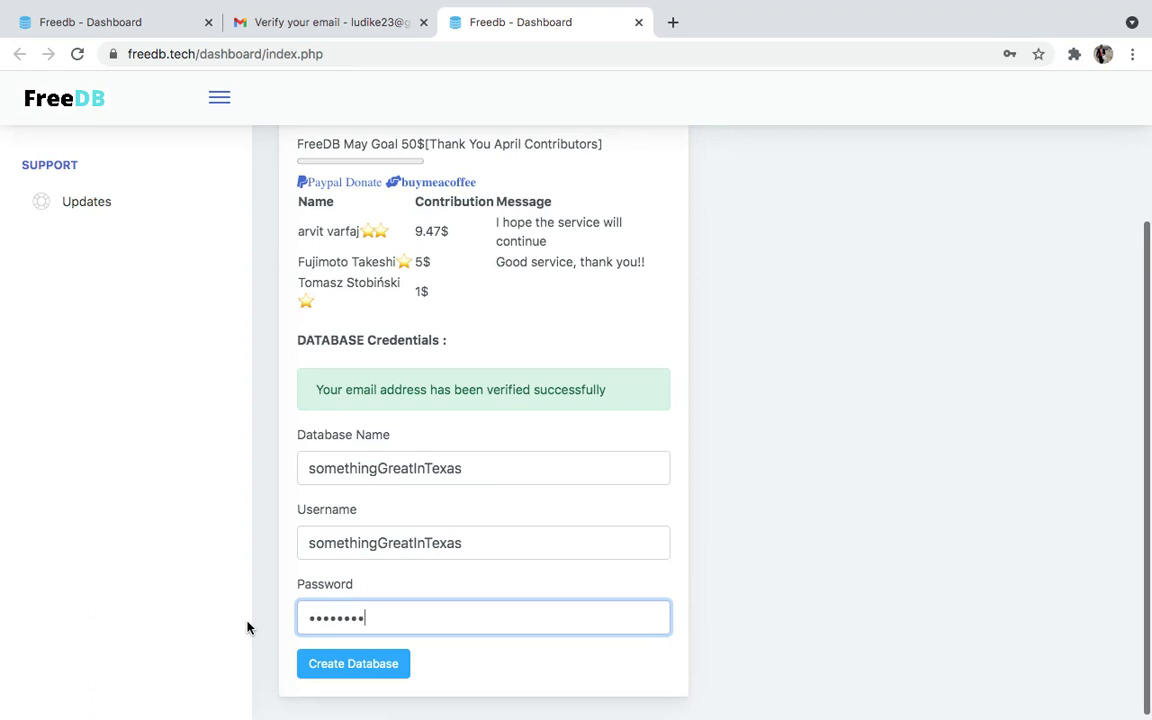
text(••)
key(BackSpace)
key(BackSpace)
key(BackSpace)
key(BackSpace)
key(BackSpace)
key(BackSpace)
key(BackSpace)
key(BackSpace)
text(••••••••)
click(352, 672)
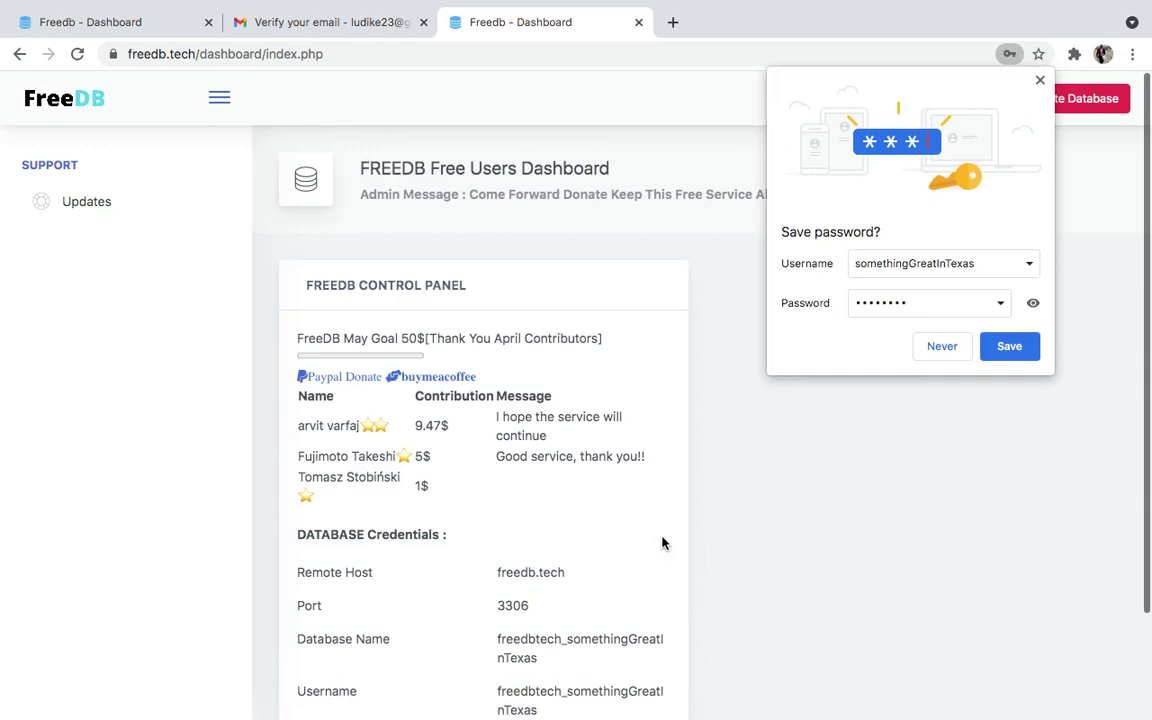
Save the login, review the Remote Host freedb.tech credential, then launch Visit PhpMyAdmin
click(994, 350)
scroll(663, 465, down, 3)
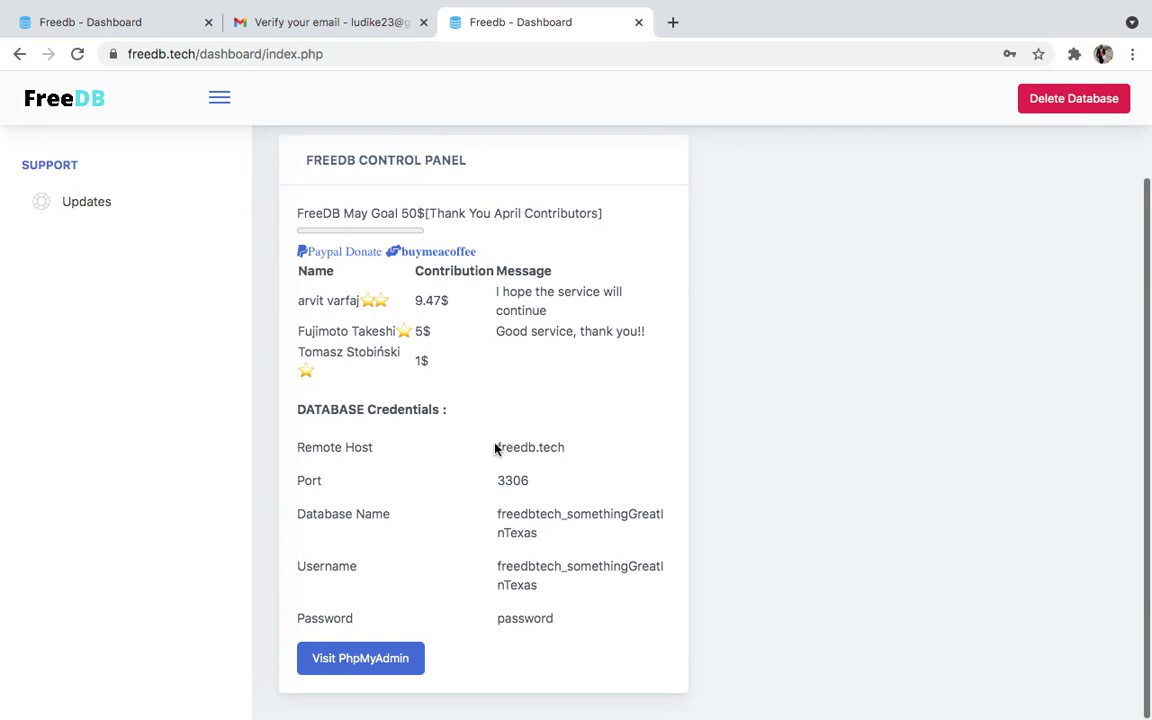
drag(495, 449, 555, 448)
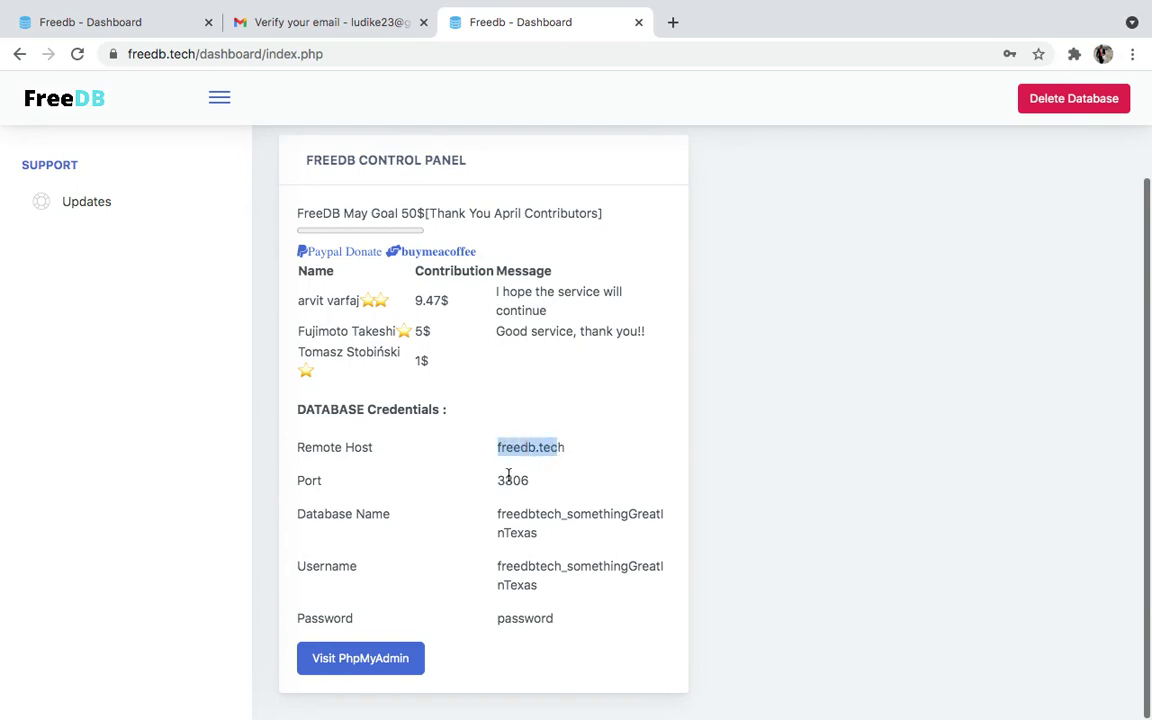
click(496, 447)
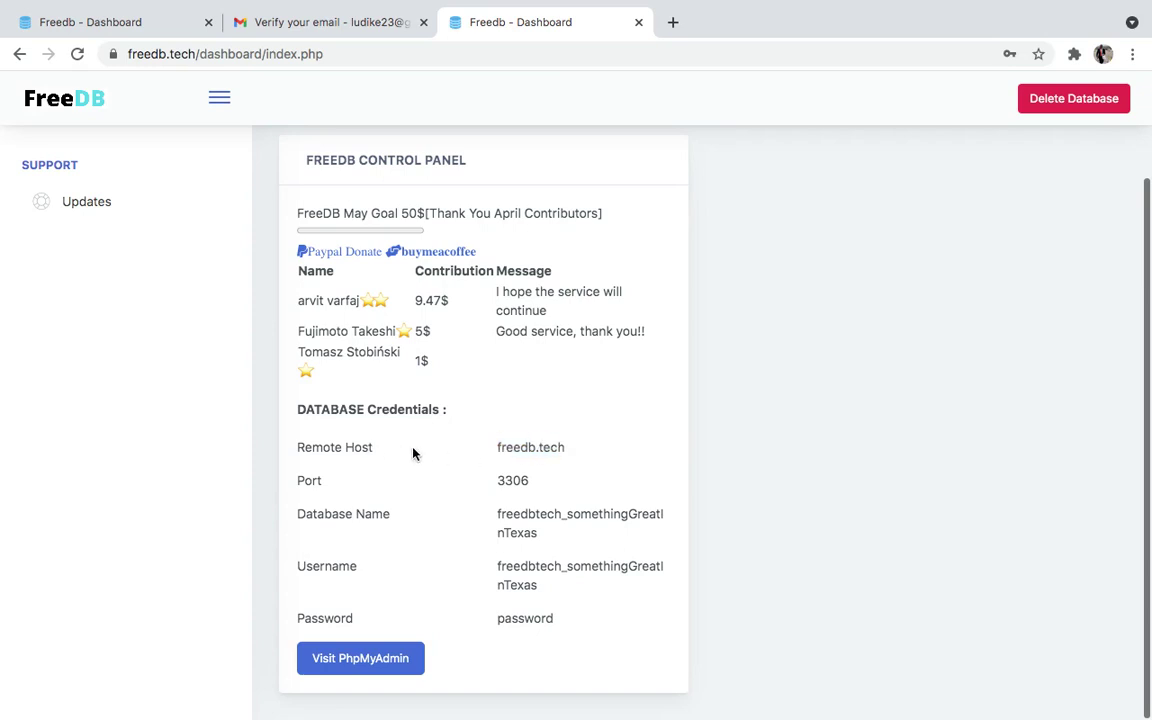
drag(500, 449, 386, 414)
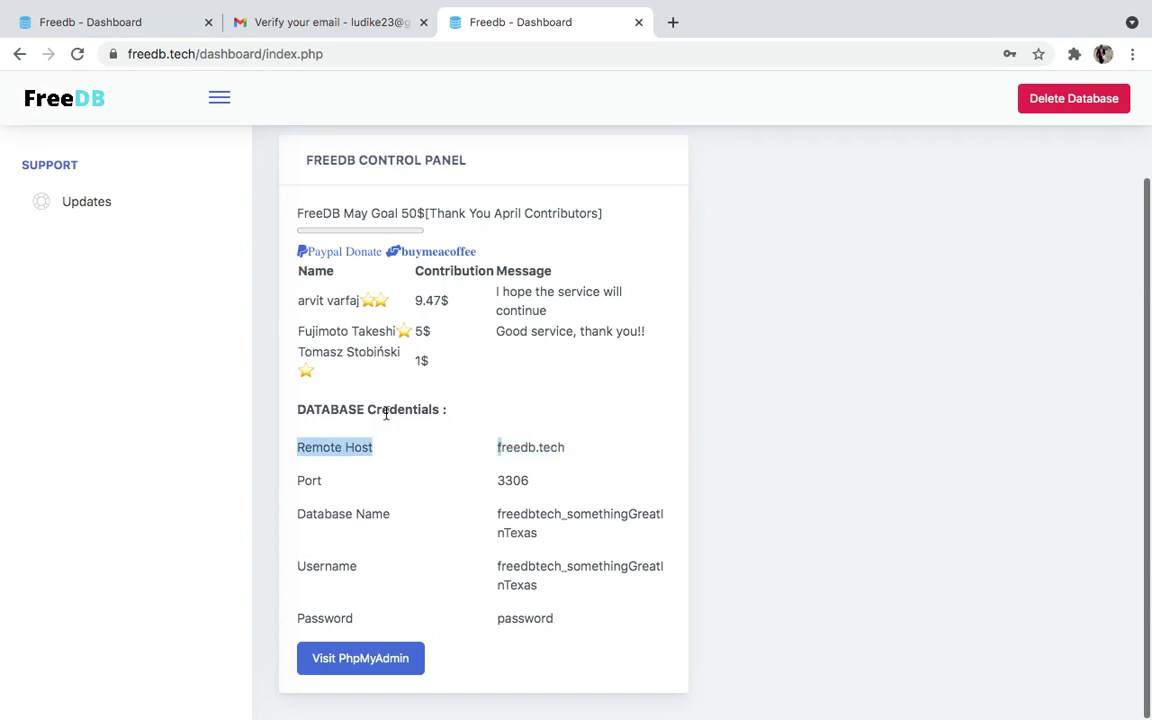
click(500, 495)
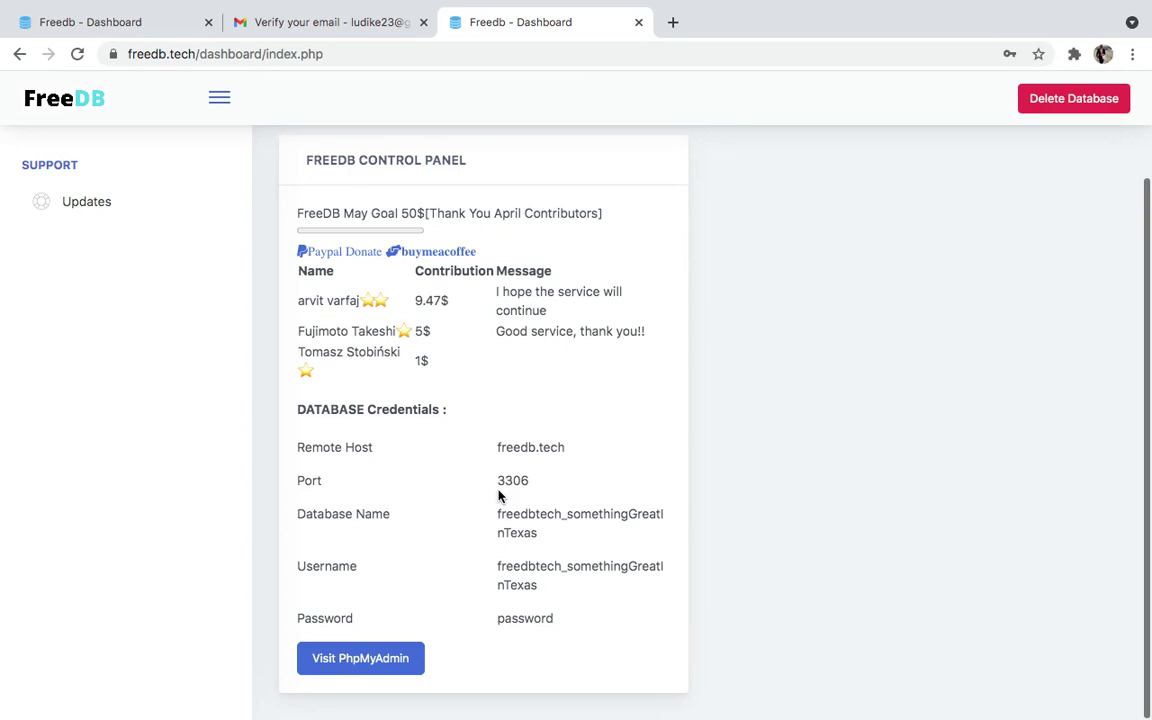
click(358, 658)
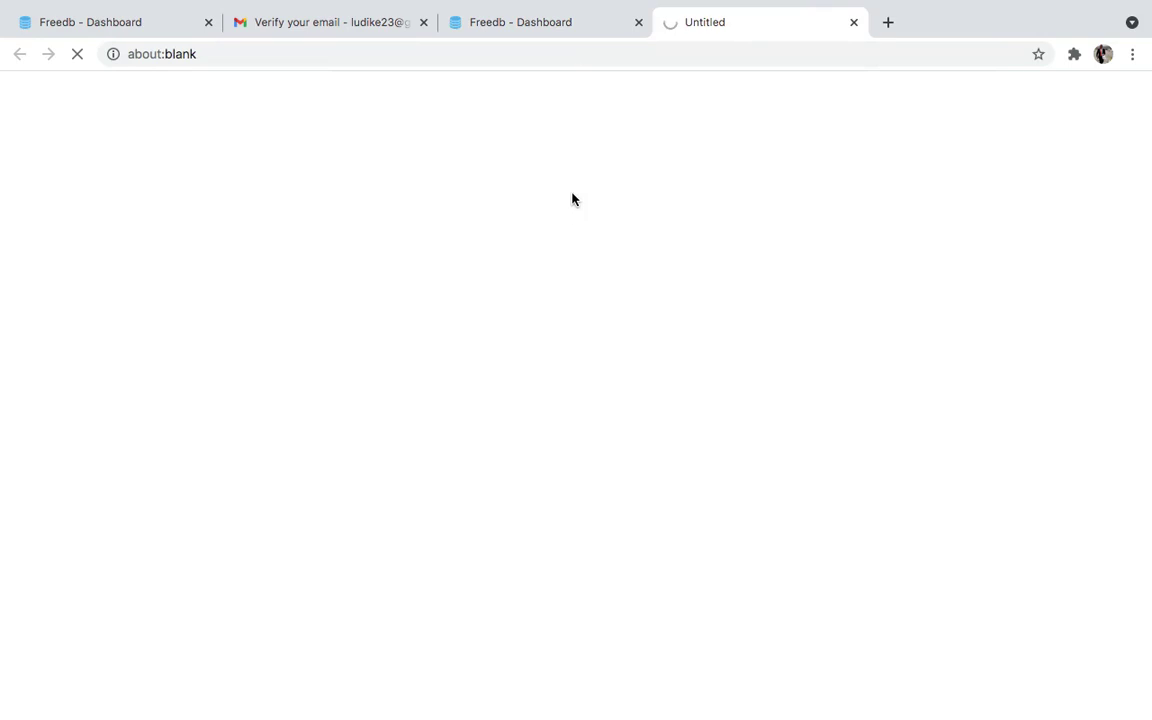
Log out of the old somethingGreatInMiami phpMyAdmin session to reach the login page
click(566, 21)
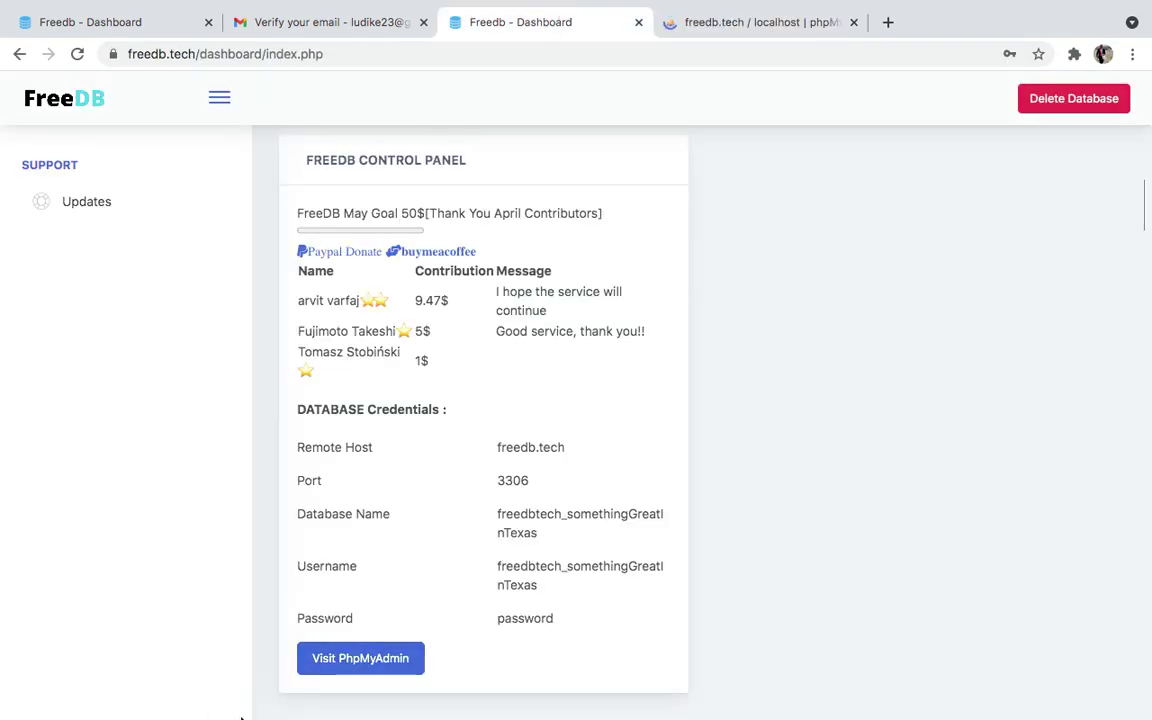
click(735, 21)
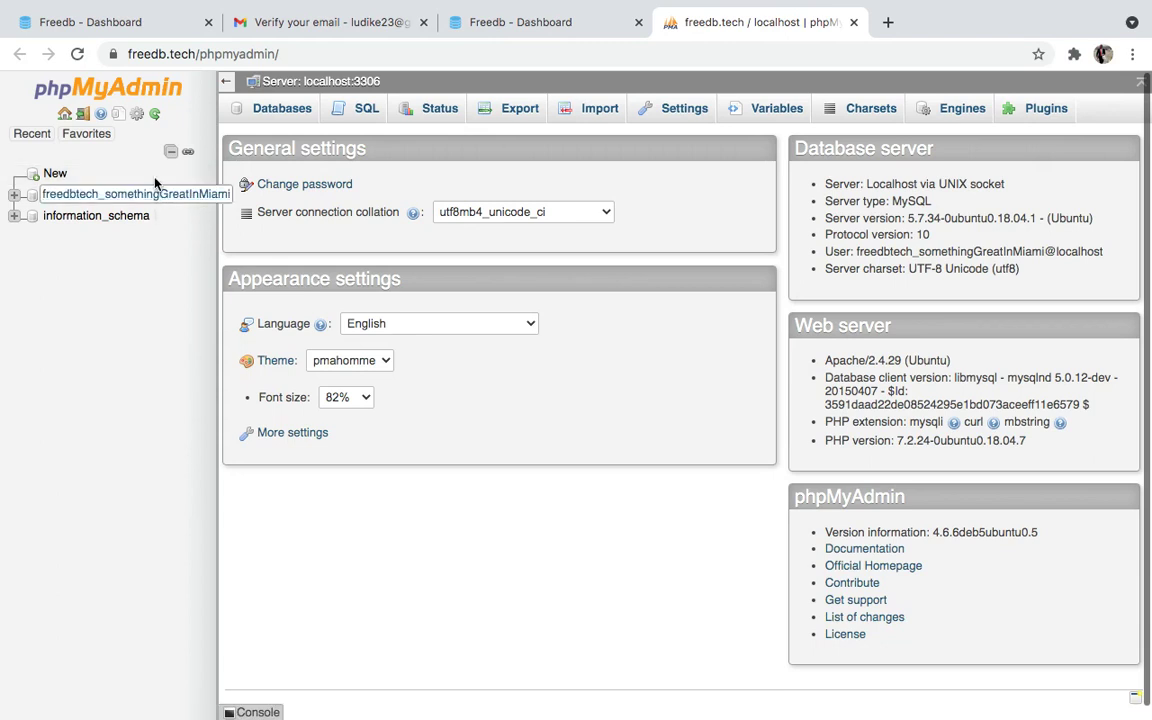
click(84, 117)
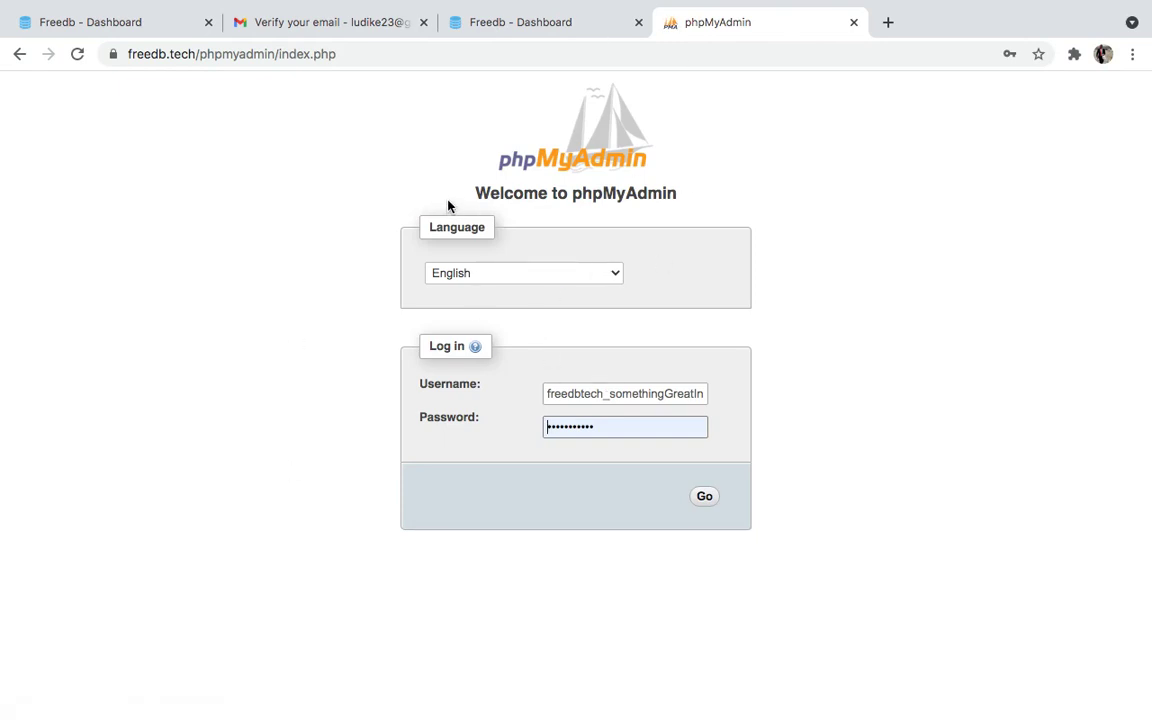
Copy the new database name from the FreeDB dashboard credentials
drag(399, 193, 486, 468)
click(486, 470)
click(545, 26)
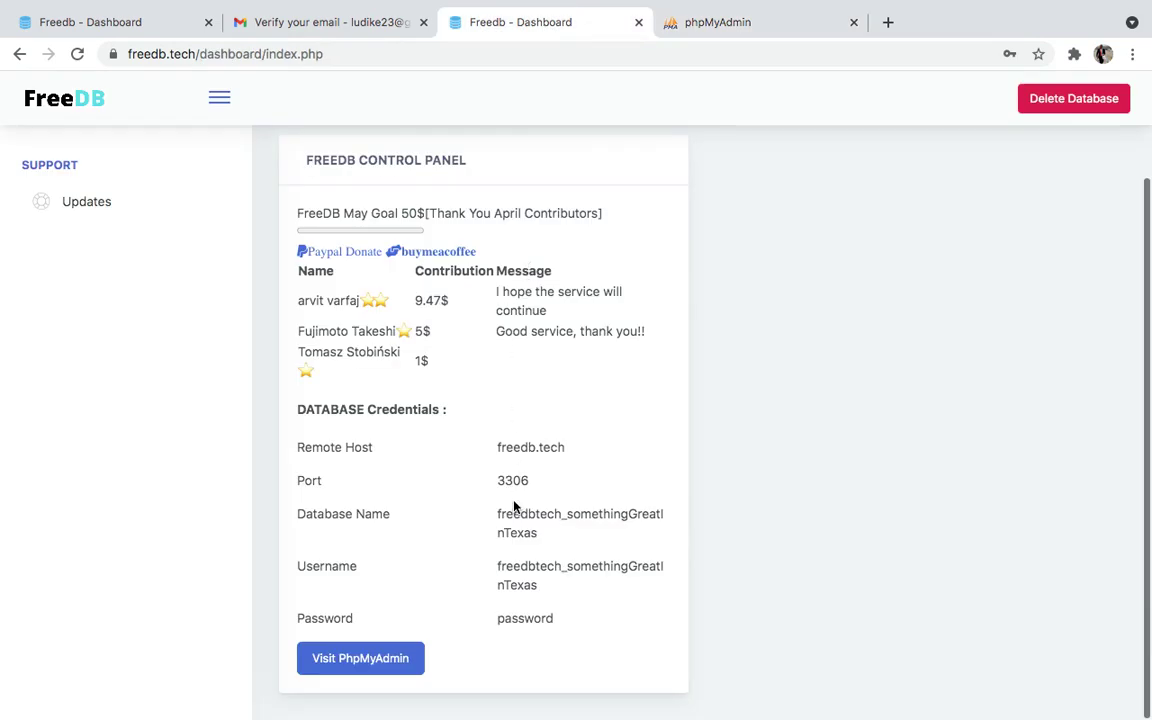
drag(504, 517, 529, 533)
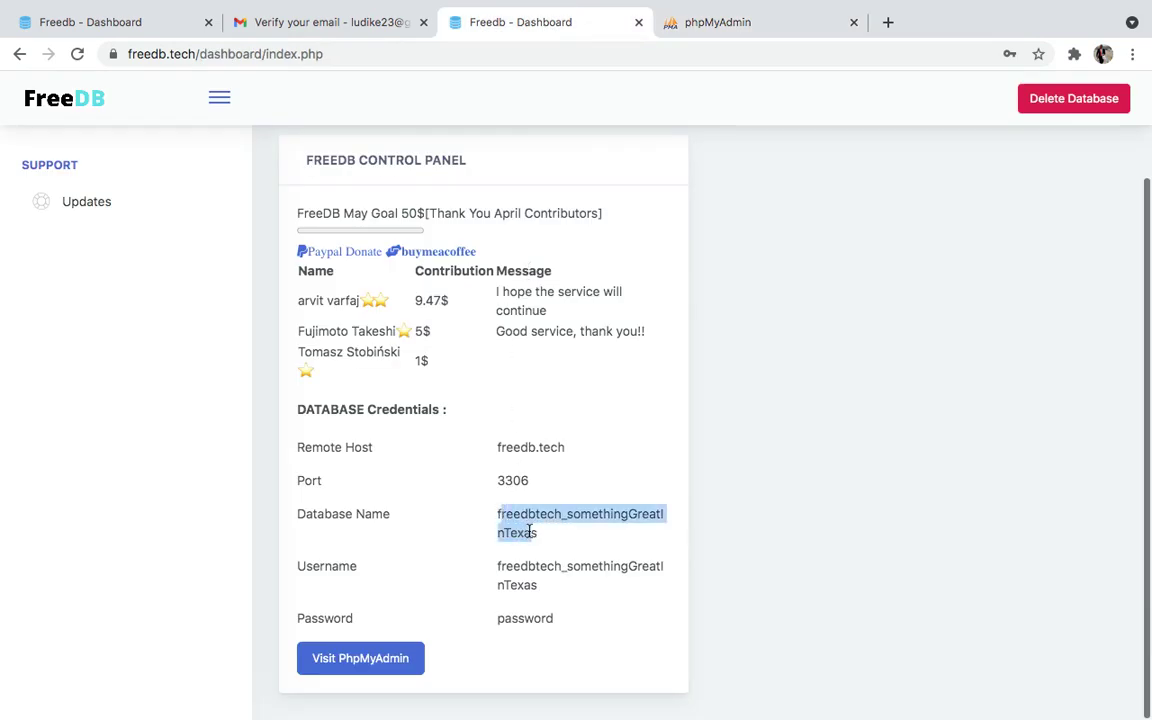
click(494, 524)
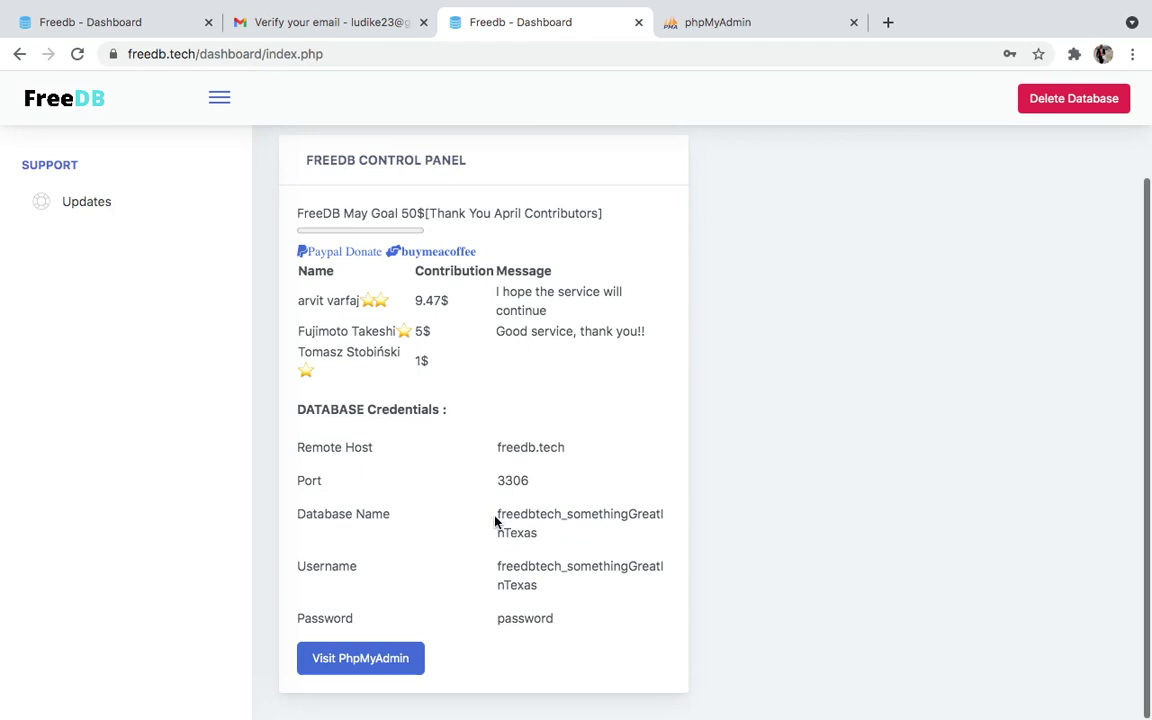
drag(493, 517, 540, 535)
key(ctrl+c)
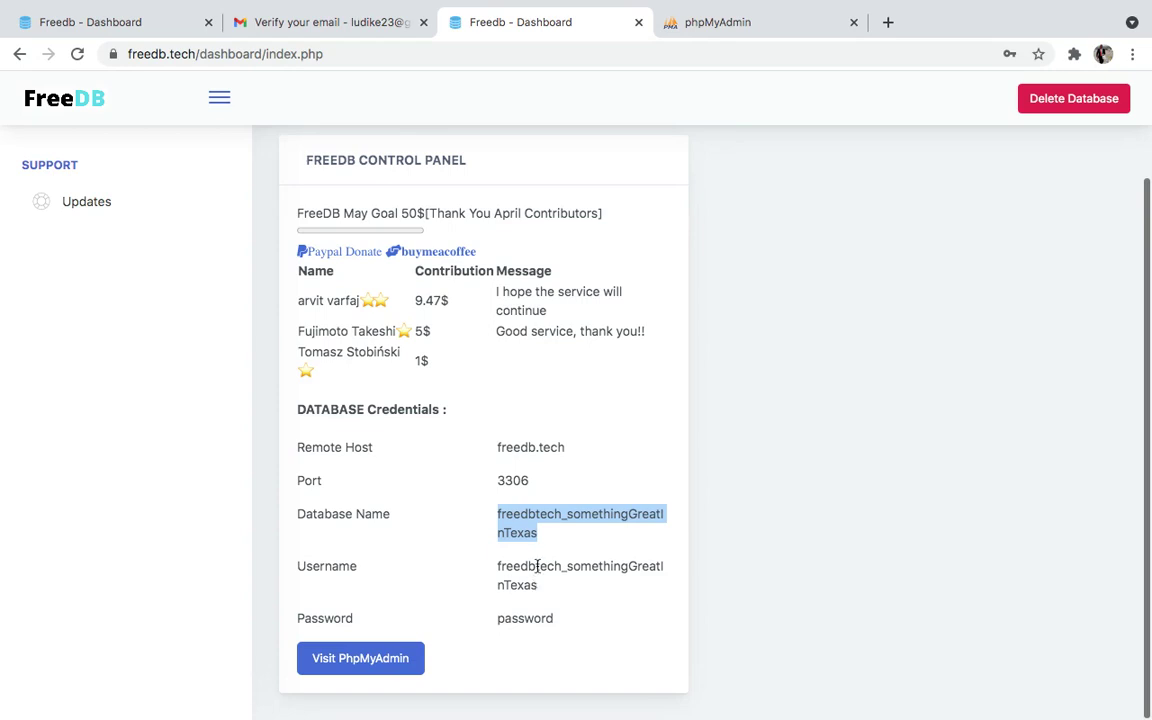
Replace the phpMyAdmin username with the copied somethingGreatInTexas database name
click(725, 26)
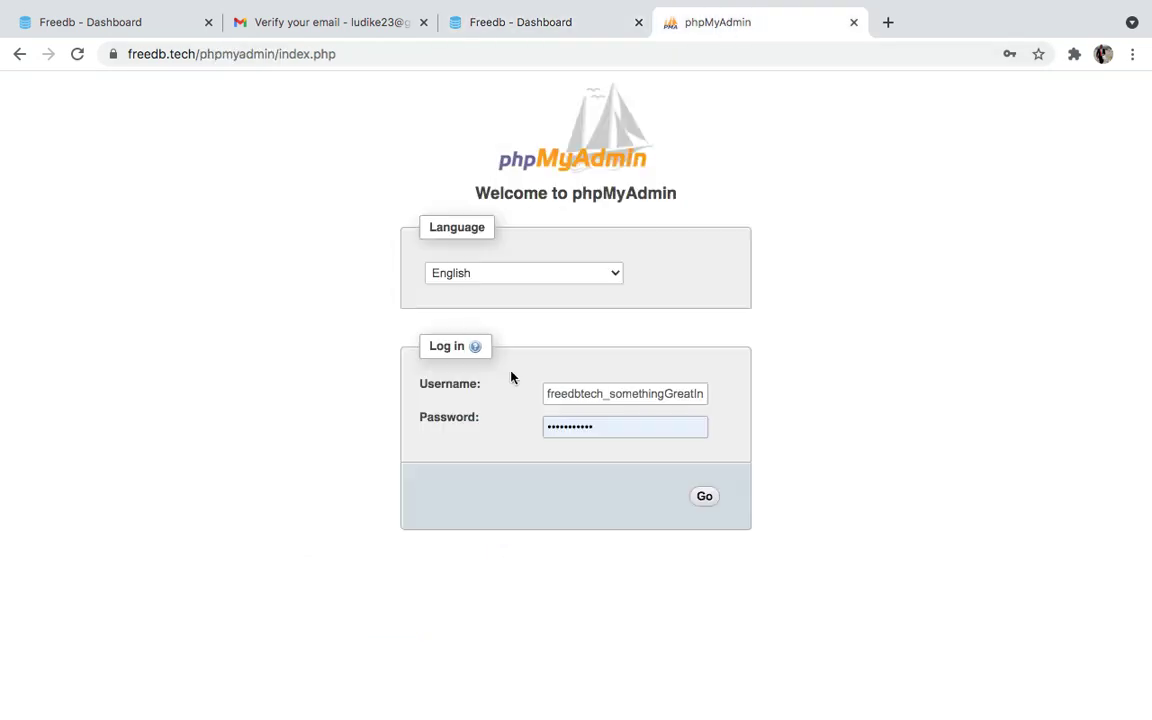
double_click(567, 393)
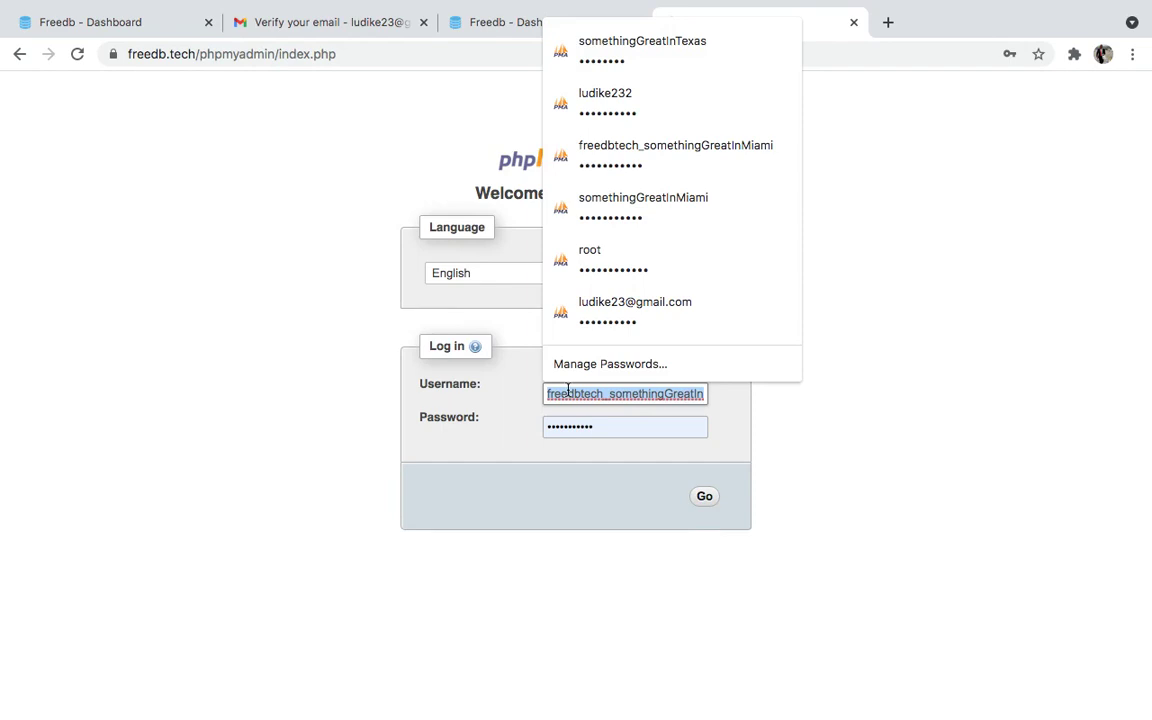
key(ctrl+v)
click(622, 420)
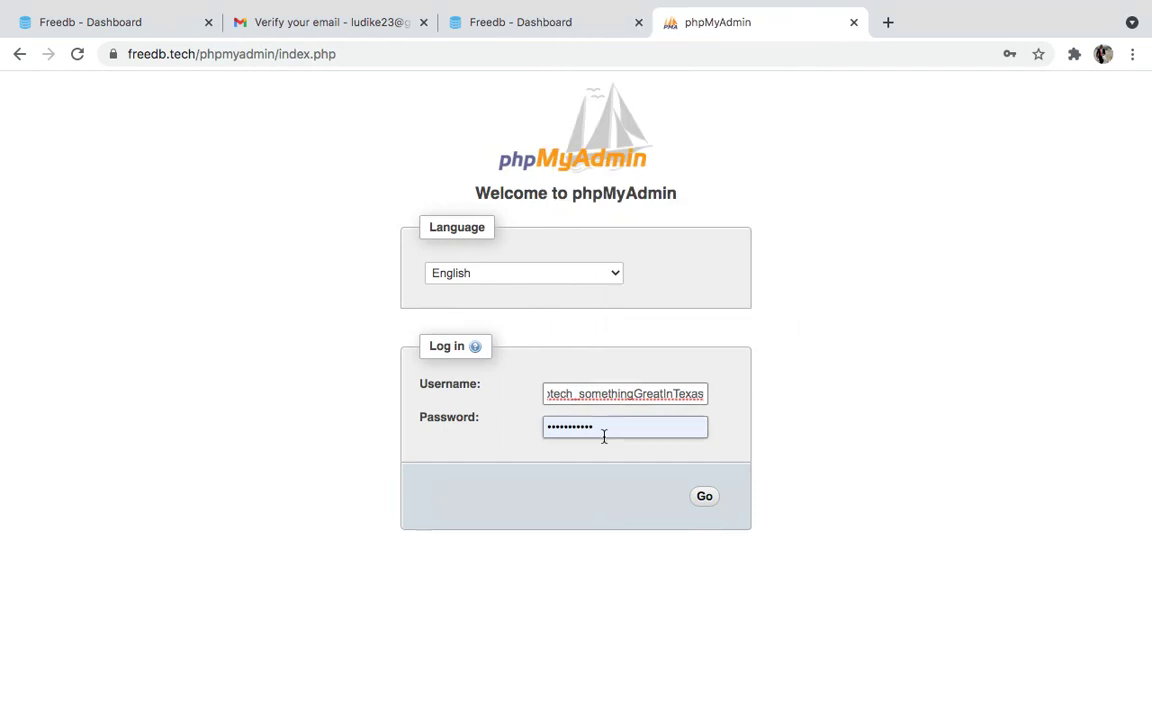
Enter the database password shown on the dashboard and log in to phpMyAdmin
double_click(600, 430)
text(••••••••)
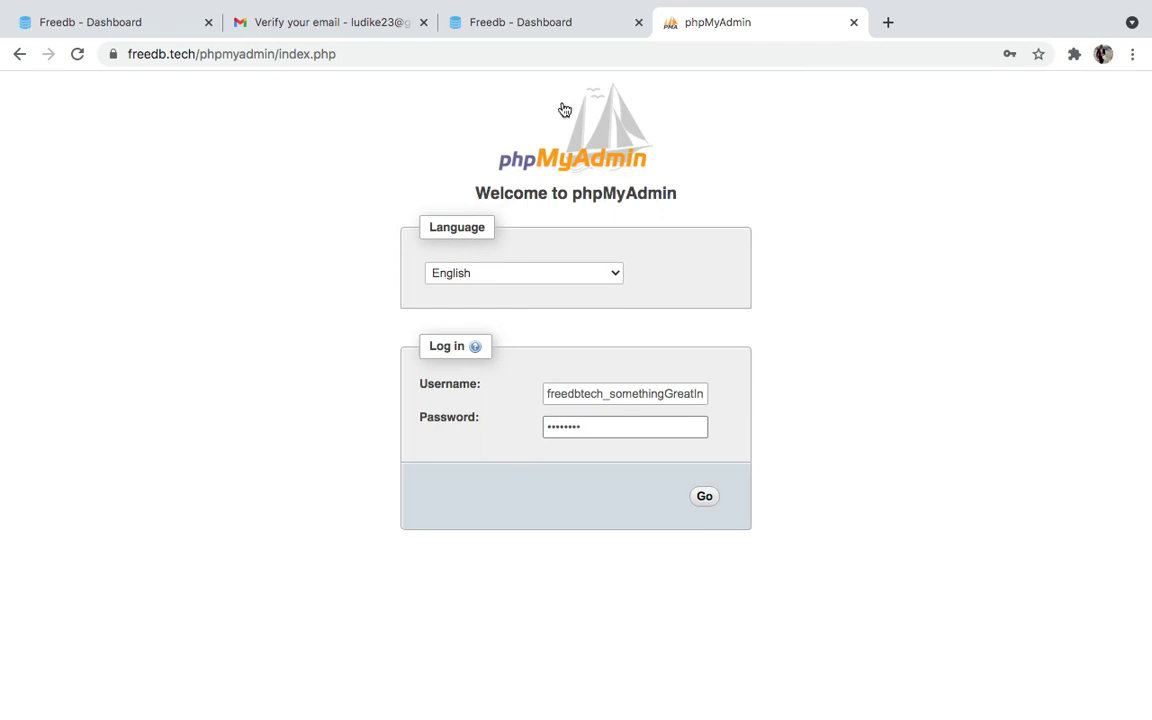
click(515, 24)
drag(497, 618, 557, 622)
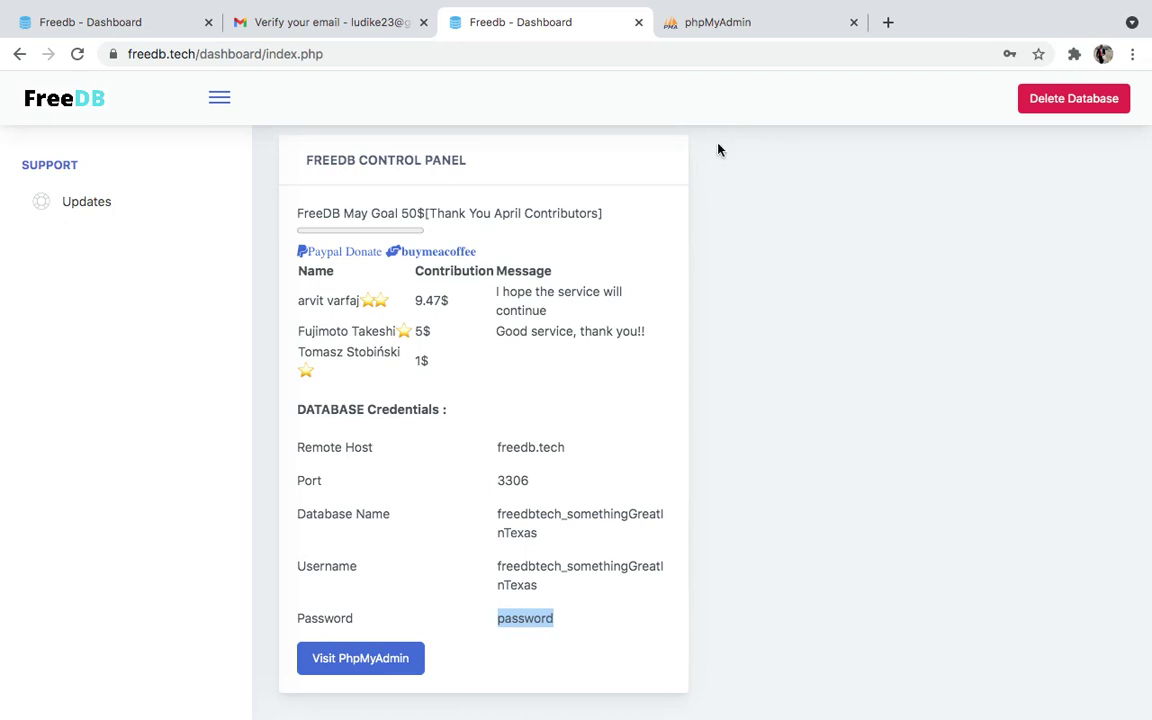
click(724, 28)
click(699, 507)
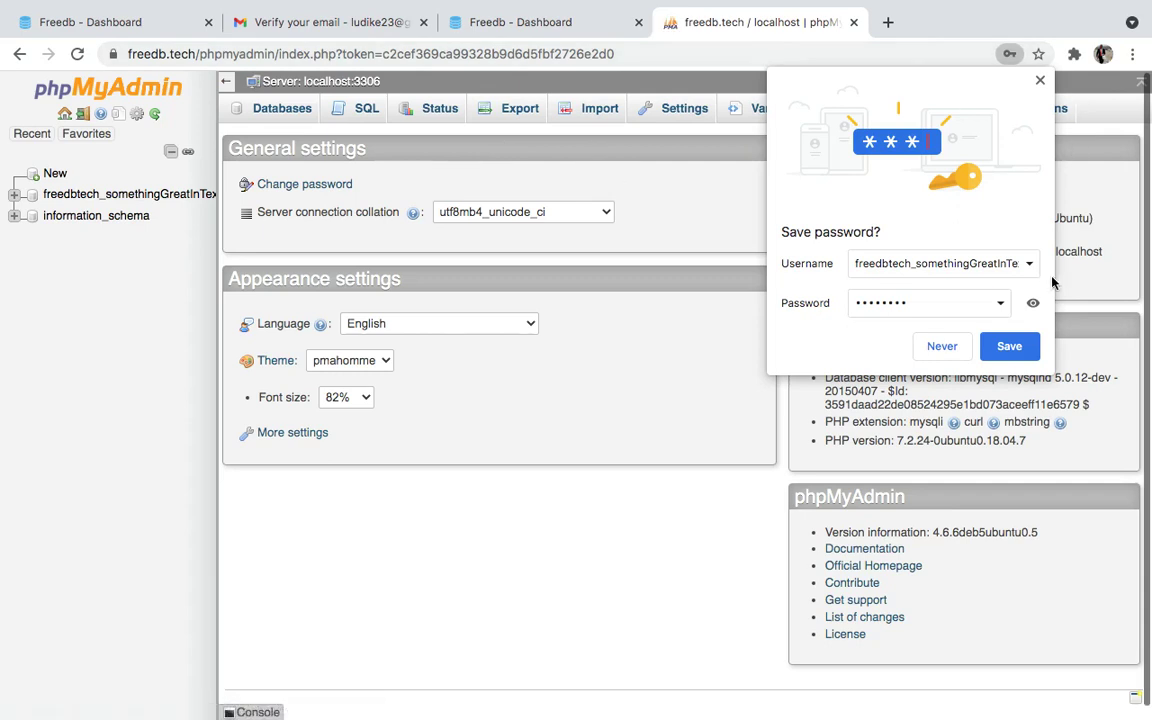
Save the phpMyAdmin login in Chrome, then switch to the Brave window showing freedb.tech
click(1031, 340)
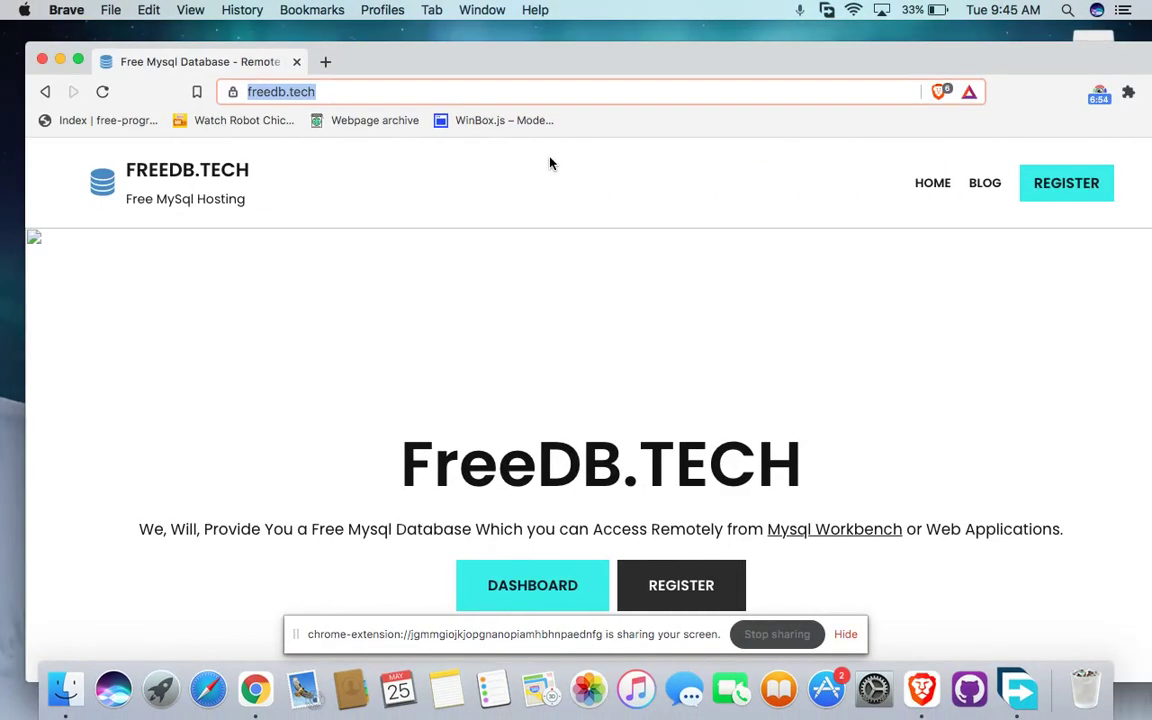
click(1099, 93)
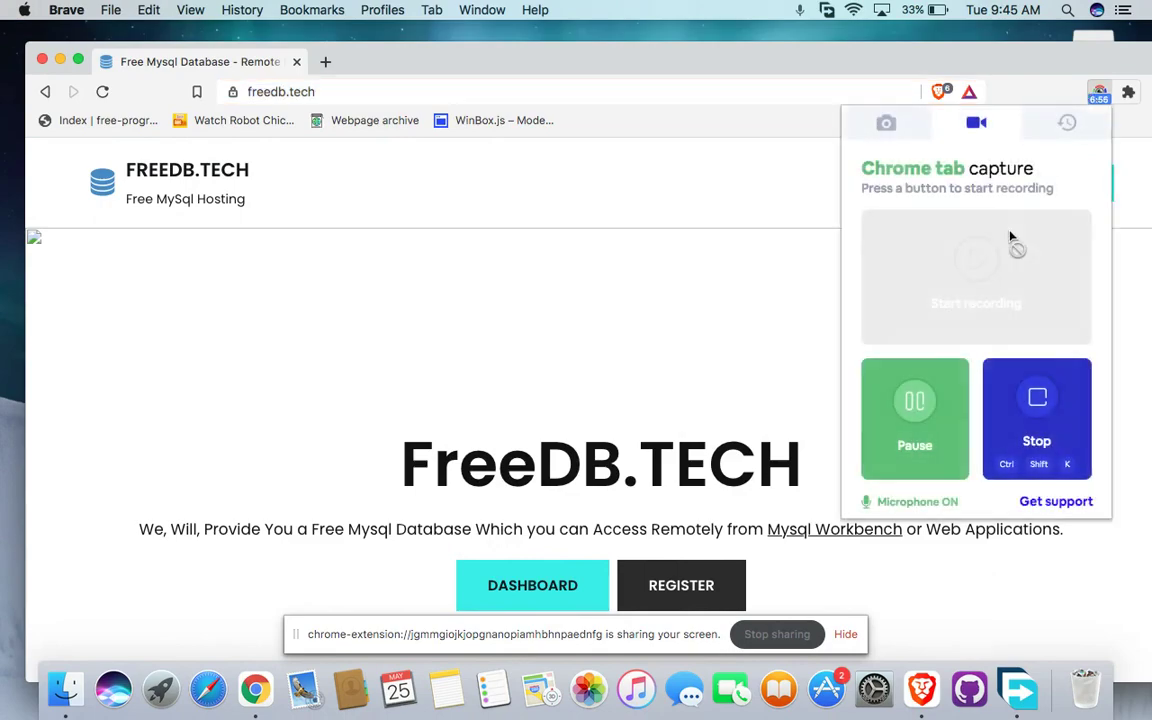